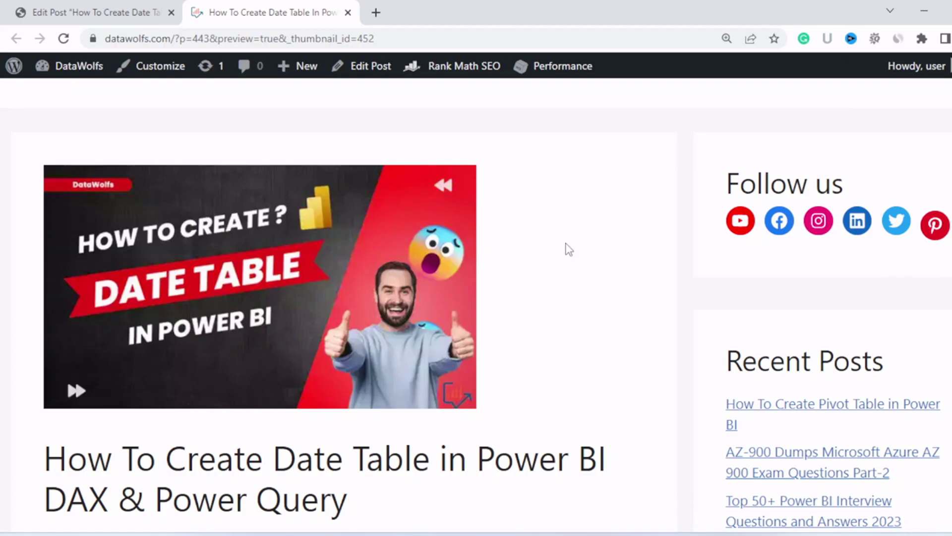
Review the introduction and table of contents of the blog post on creating date tables in Power BI.
scroll(568, 249, down, 6)
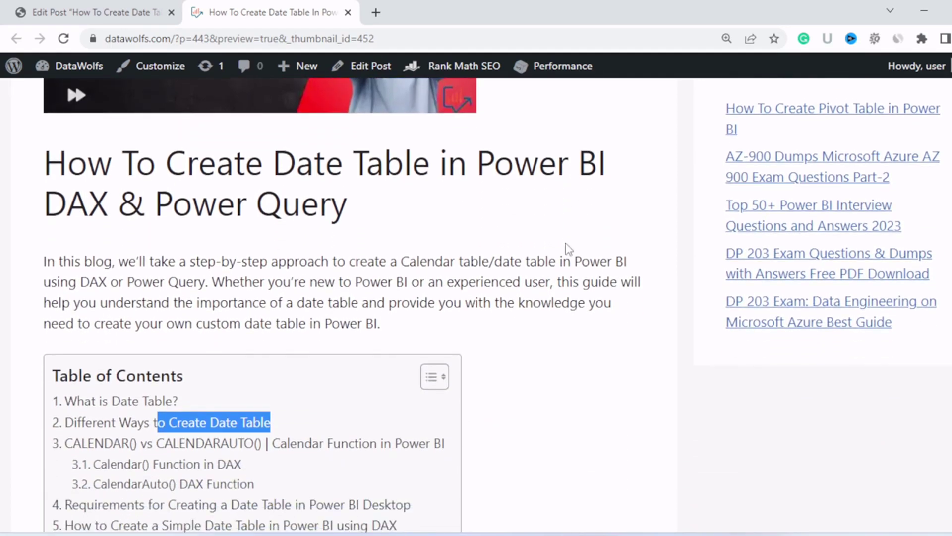
scroll(568, 249, down, 1)
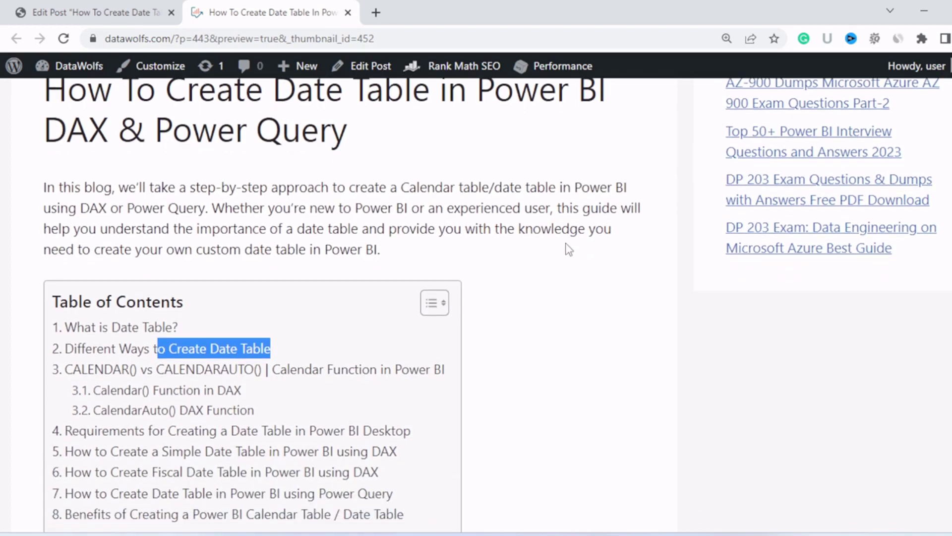
scroll(568, 249, down, 3)
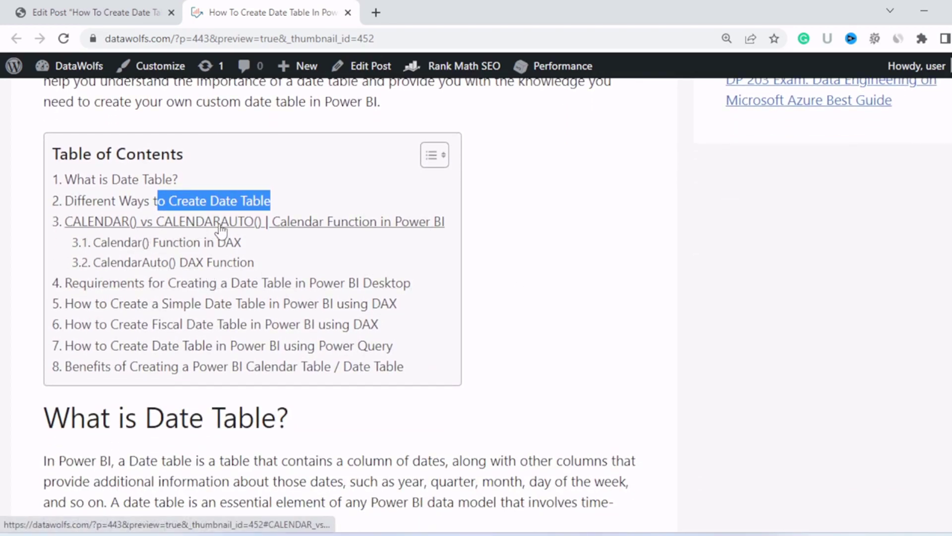
scroll(349, 245, down, 1)
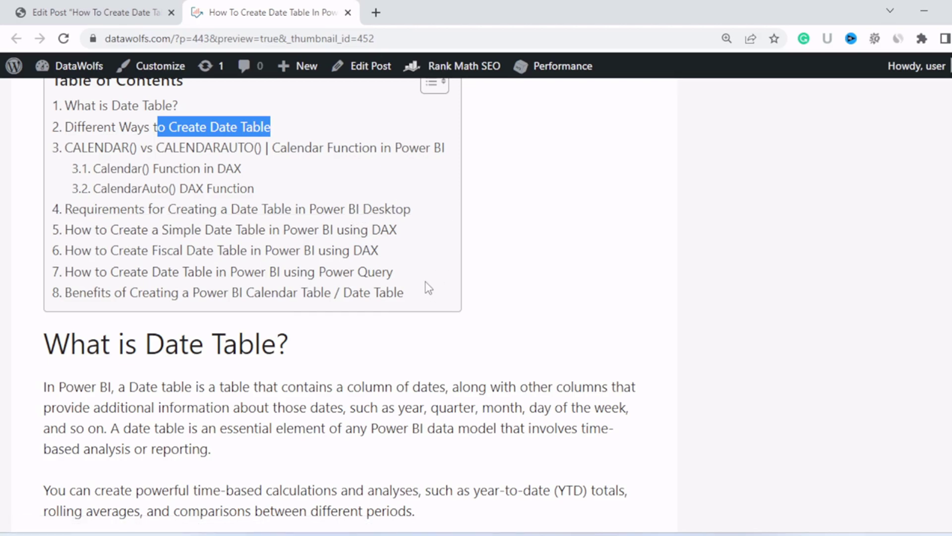
scroll(496, 287, up, 3)
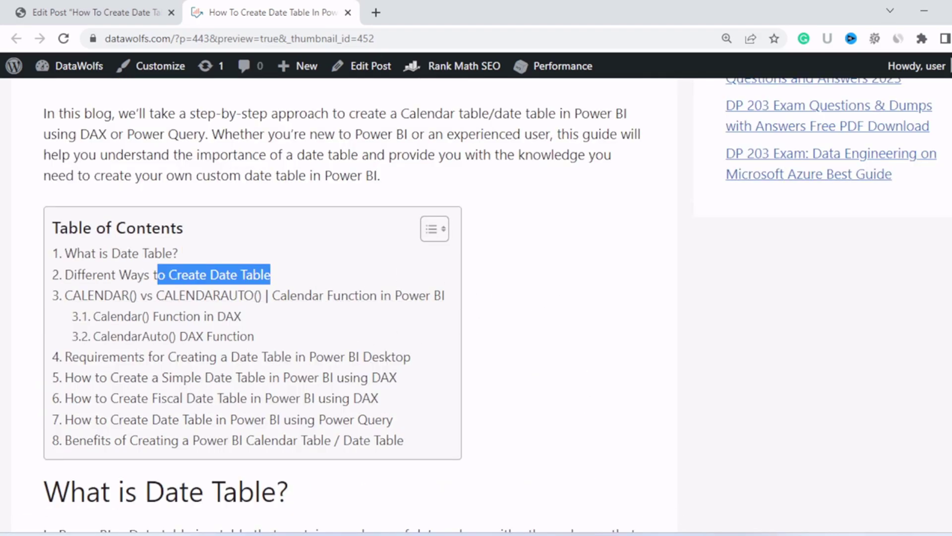
click(616, 472)
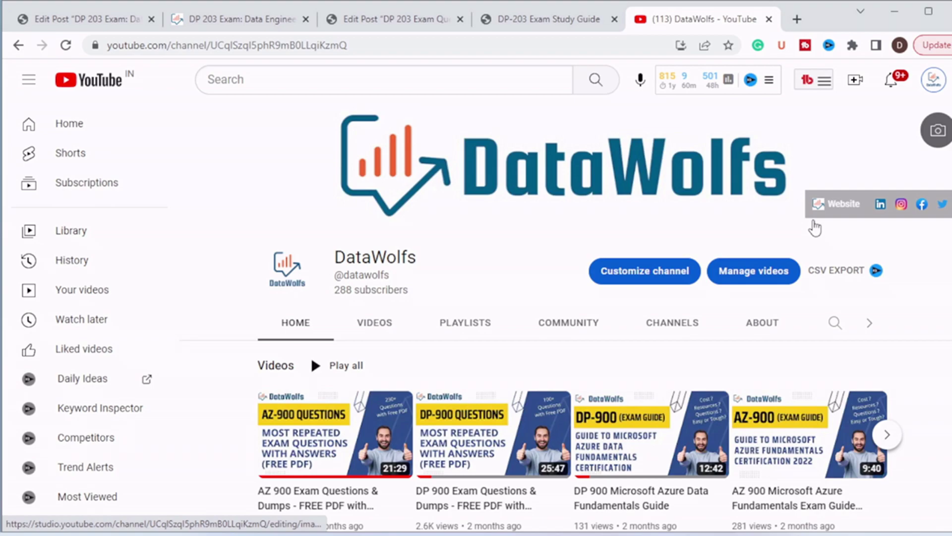
Examine the blog's CALENDAR() and CALENDARAUTO() sections, highlighting the syntax of each function.
scroll(645, 392, down, 3)
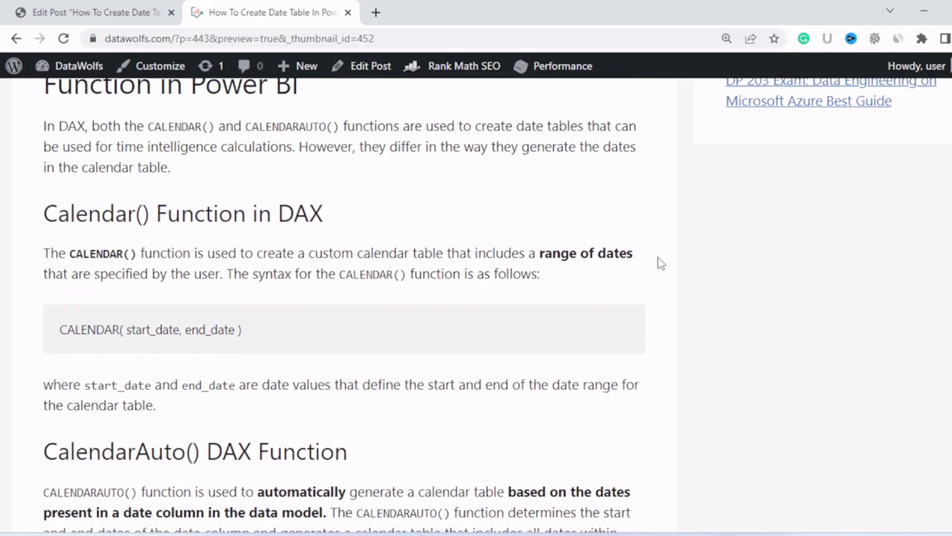
scroll(661, 262, down, 2)
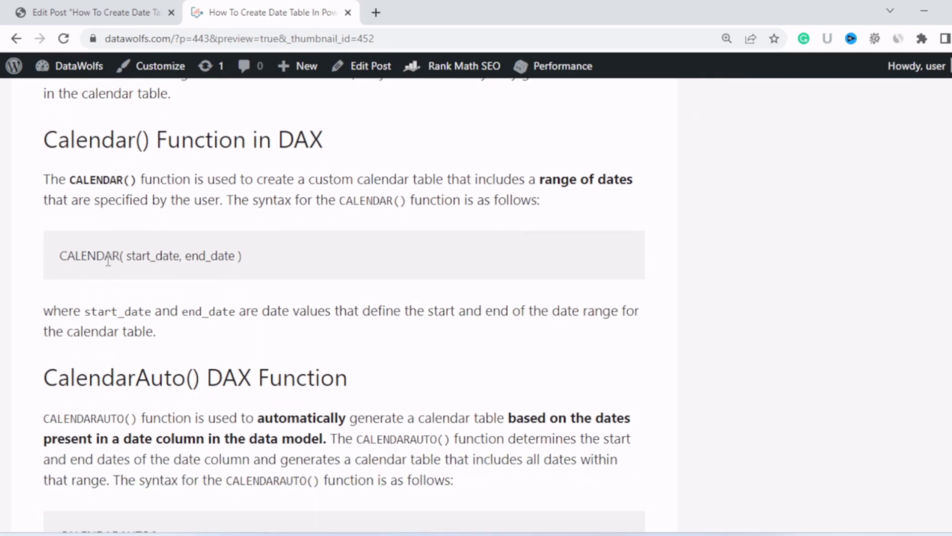
drag(65, 255, 252, 268)
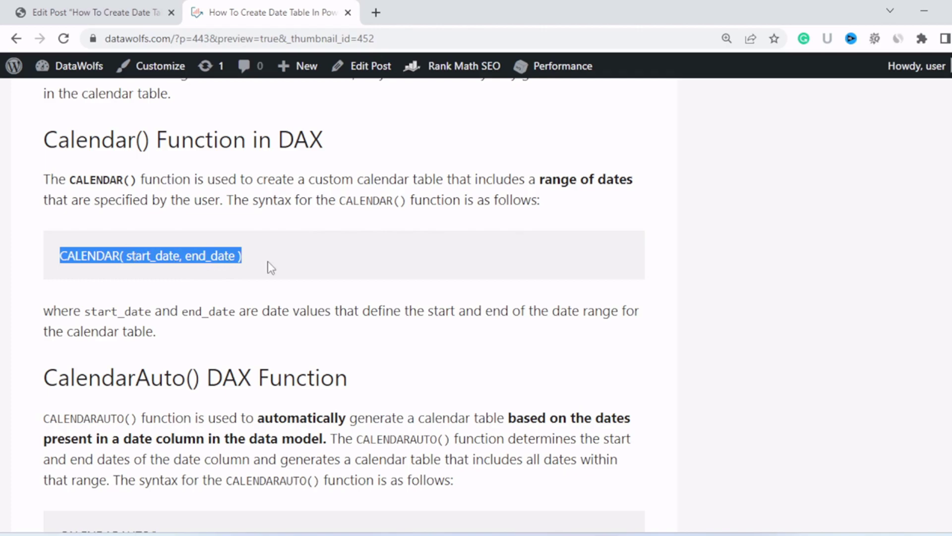
scroll(268, 268, down, 3)
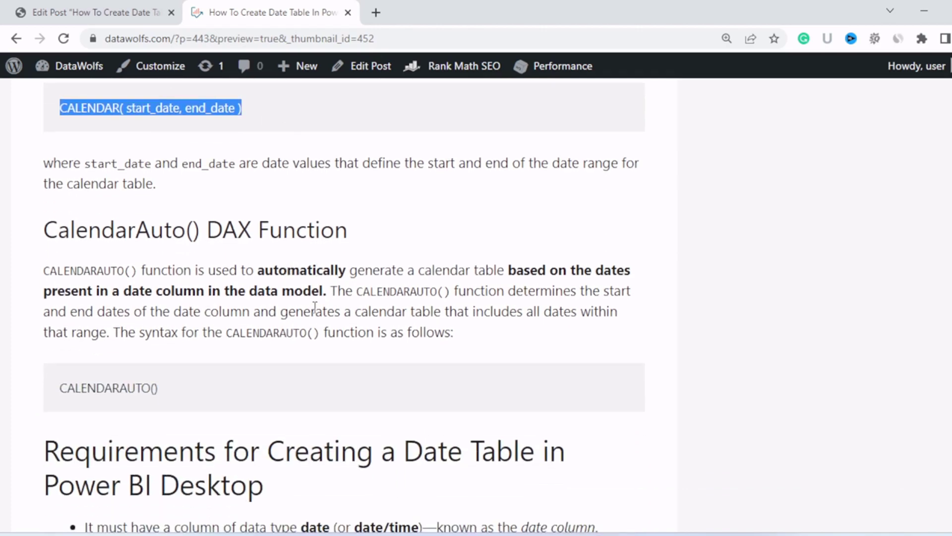
drag(60, 388, 158, 388)
click(166, 393)
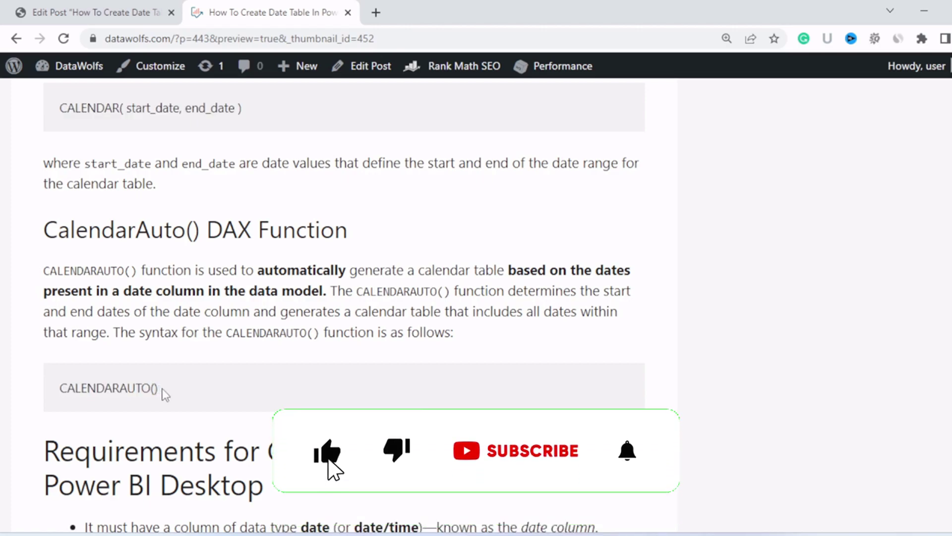
double_click(165, 393)
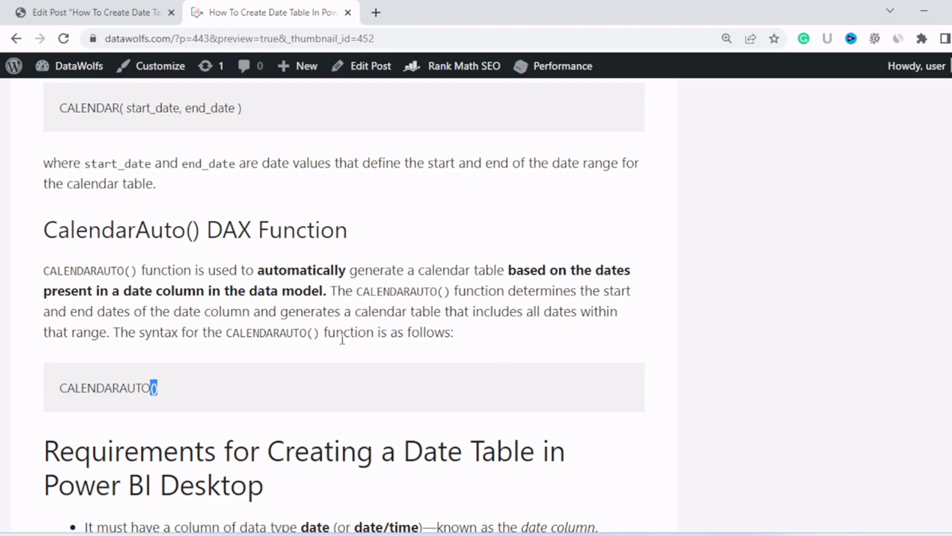
Examine the date table requirements, highlighting the rules on unique values, blanks, missing dates and full years.
scroll(445, 303, down, 6)
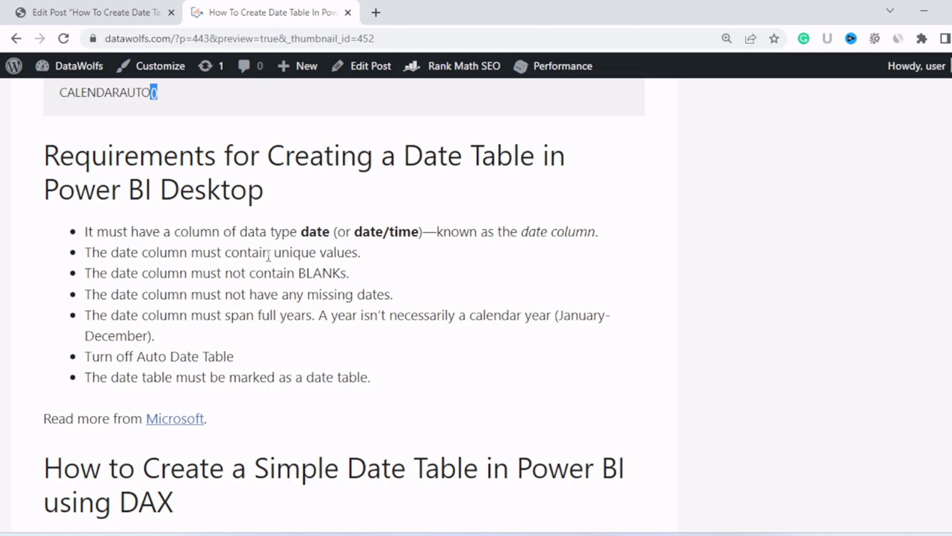
drag(232, 252, 367, 263)
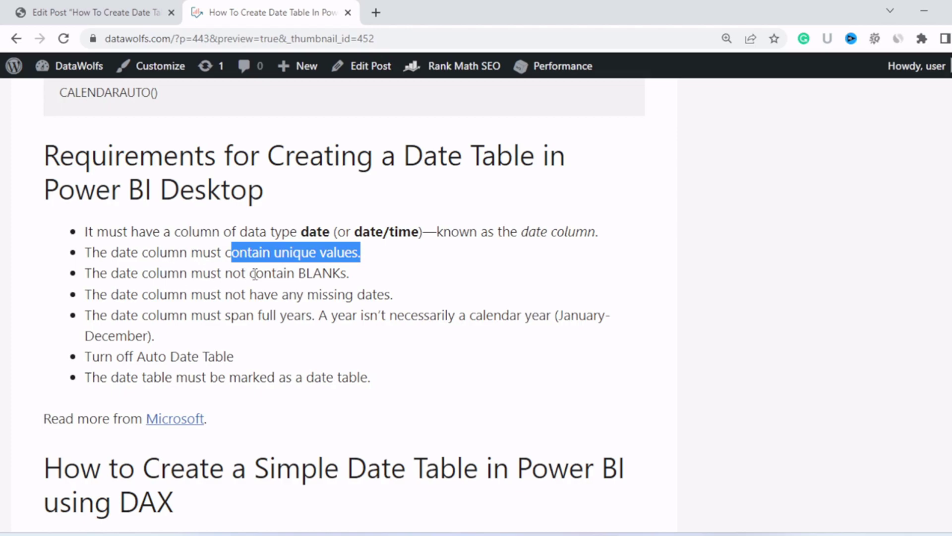
drag(222, 274, 357, 285)
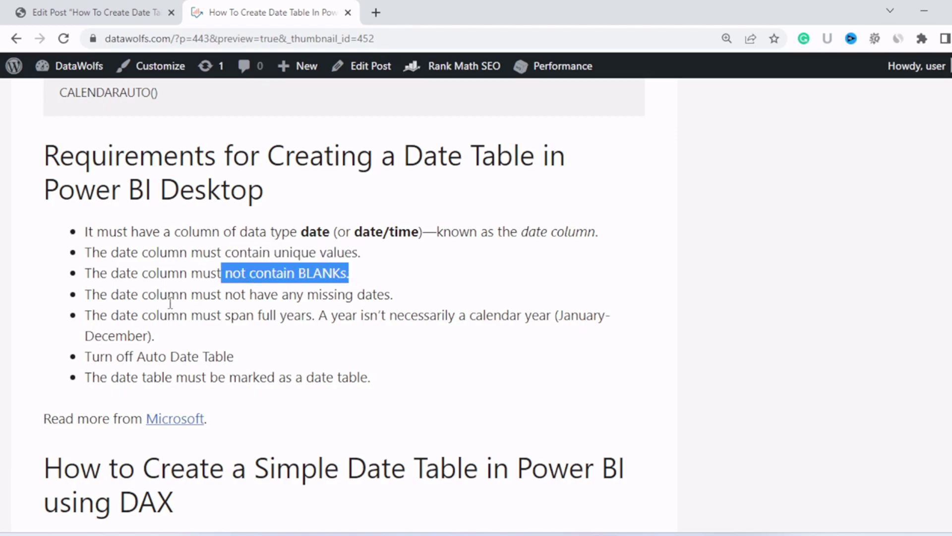
drag(223, 294, 409, 301)
scroll(410, 302, down, 1)
drag(188, 241, 311, 241)
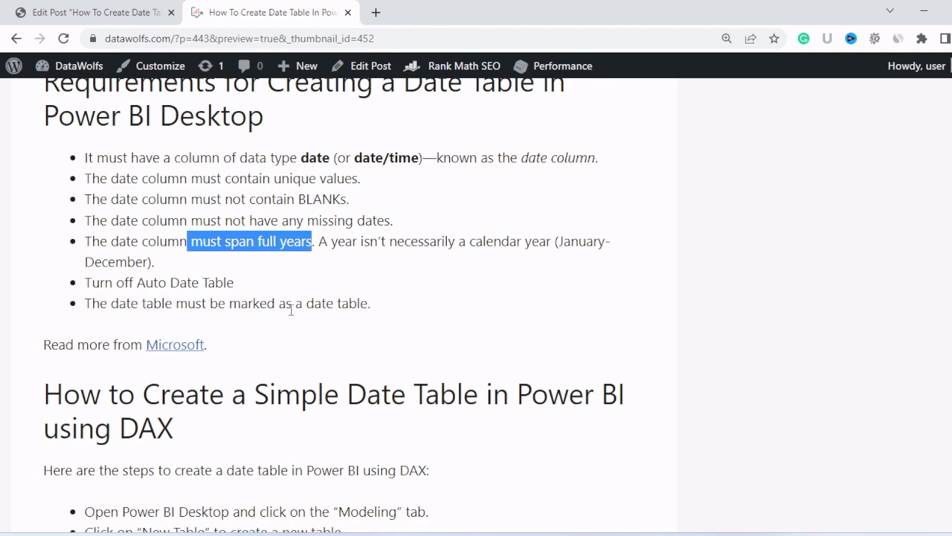
Copy the complete DAX DateTable formula from the blog's section on creating a simple date table.
scroll(556, 217, down, 5)
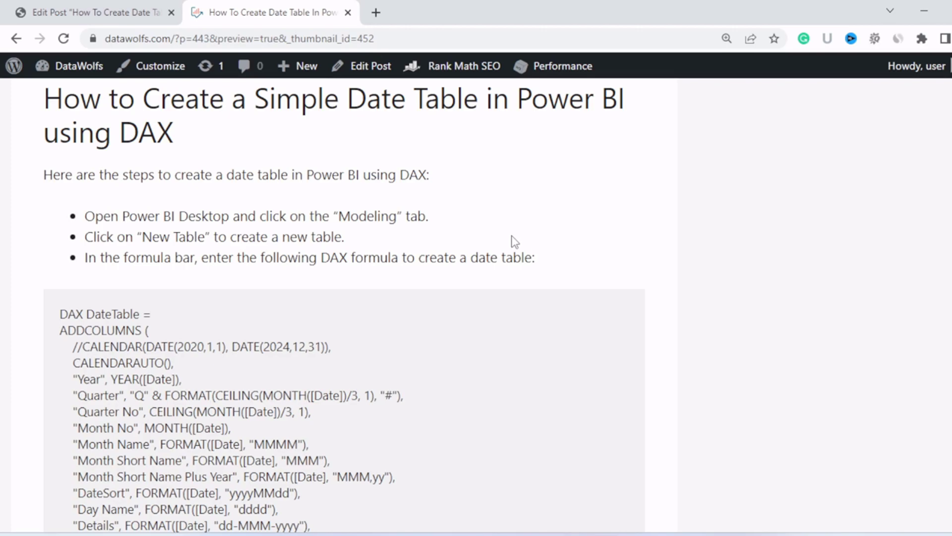
scroll(221, 230, down, 1)
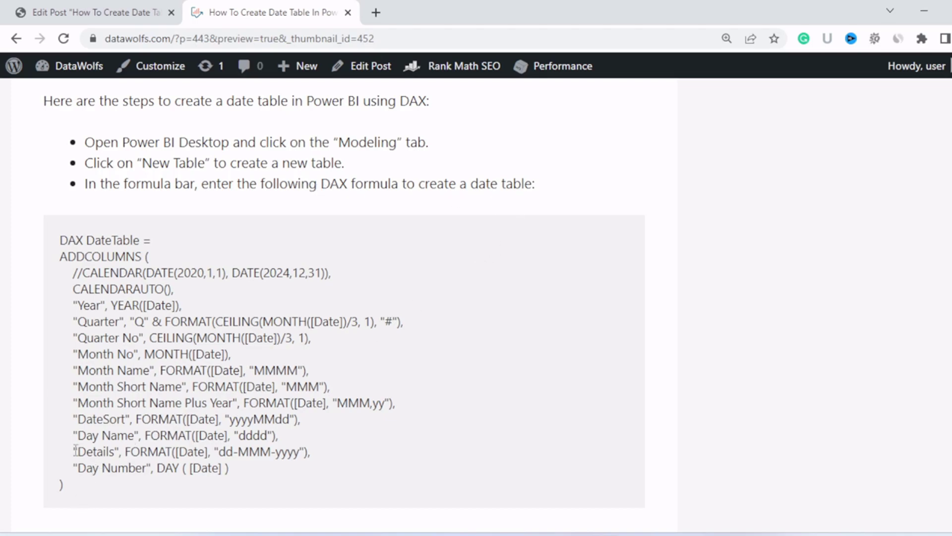
drag(76, 491, 58, 231)
key(ctrl+c)
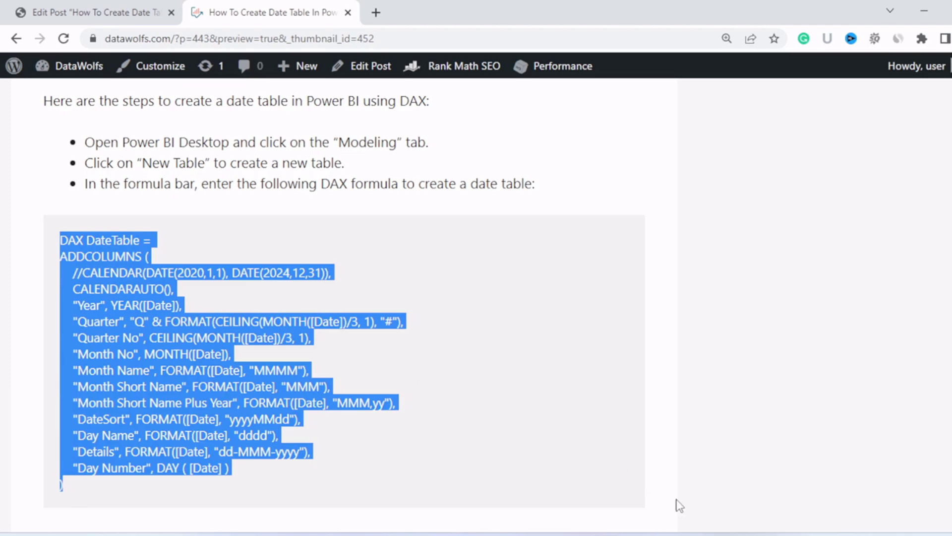
Switch to Power BI Desktop and create a new calculated table from the copied DAX DateTable formula.
key(alt+Tab)
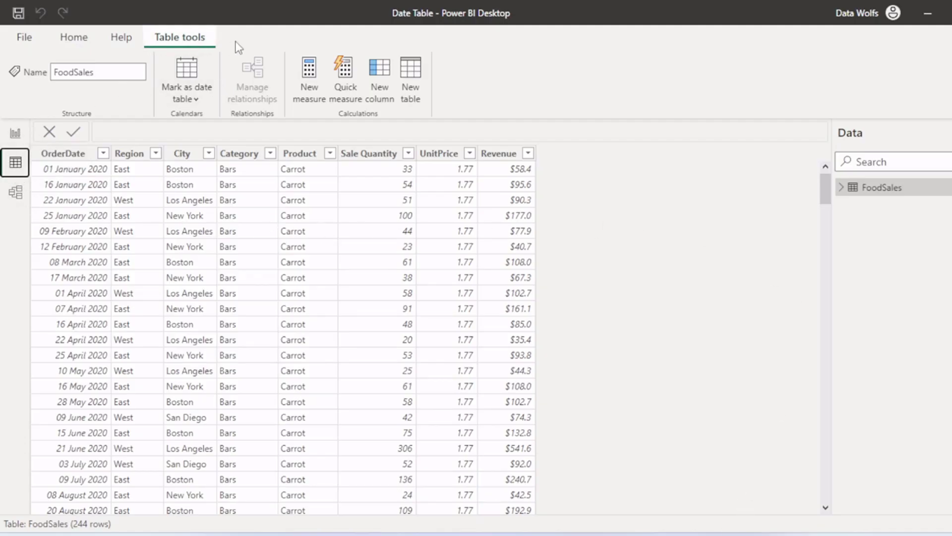
click(412, 73)
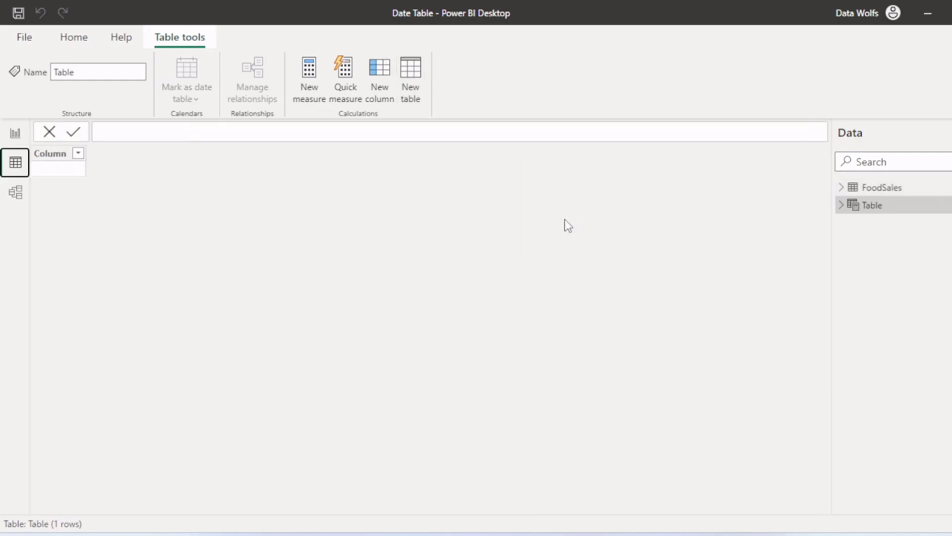
key(ctrl+v)
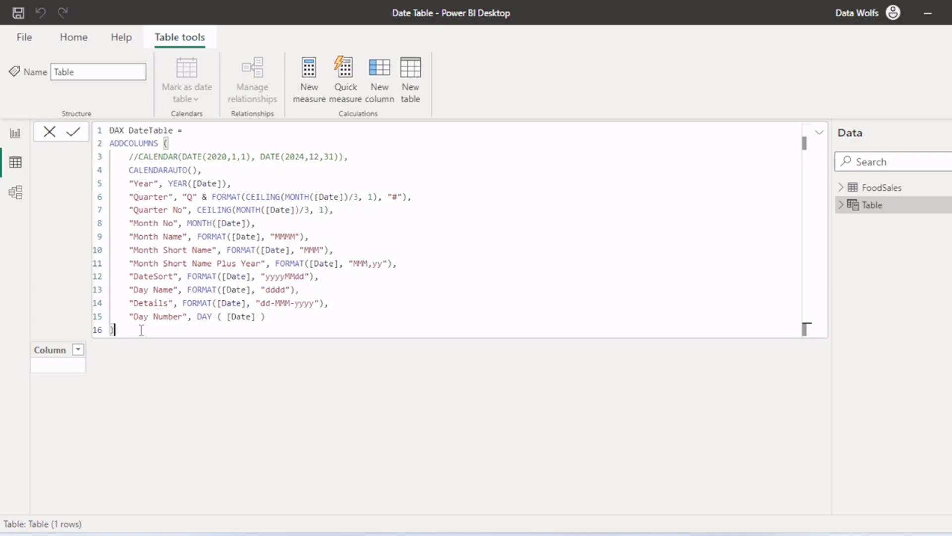
key(Return)
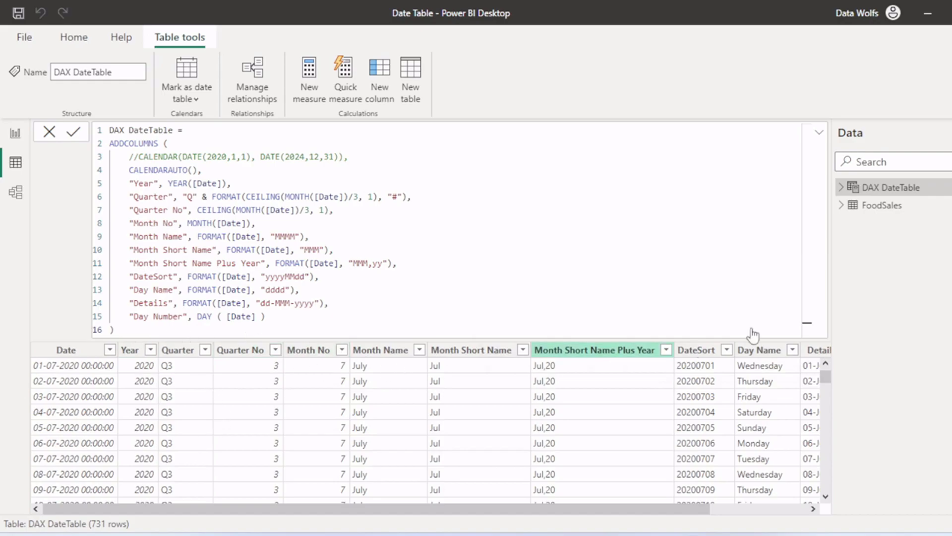
mouse_move(937, 197)
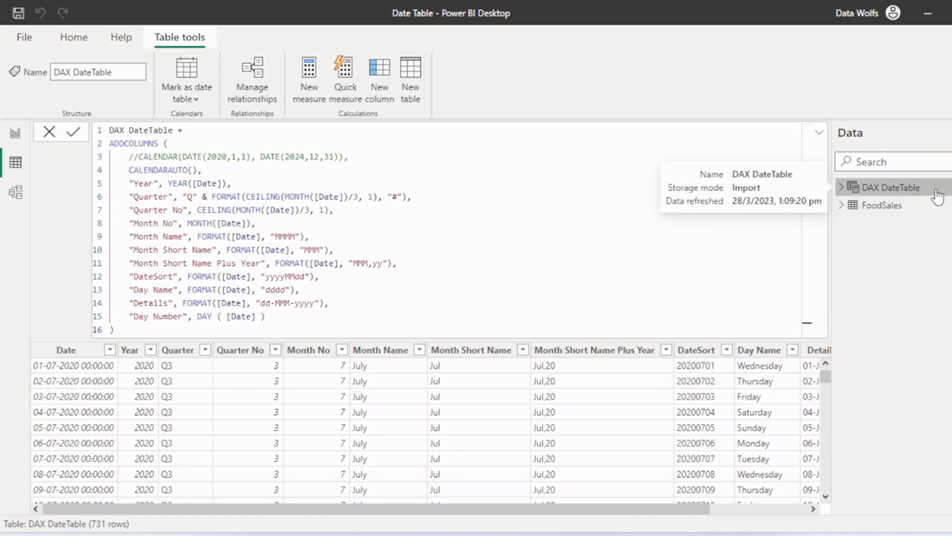
Rename the table to DAX Simple DateTable in its formula.
double_click(149, 131)
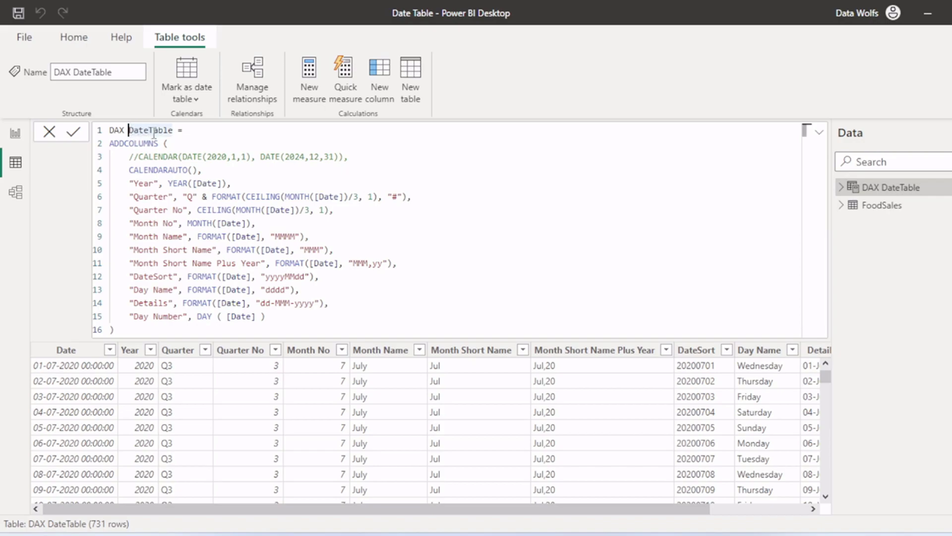
text(Simple)
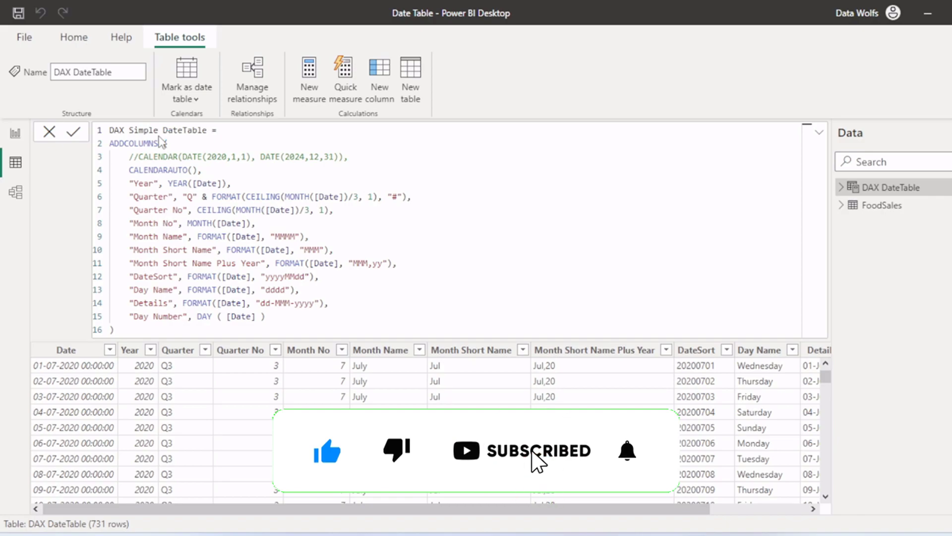
key(Return)
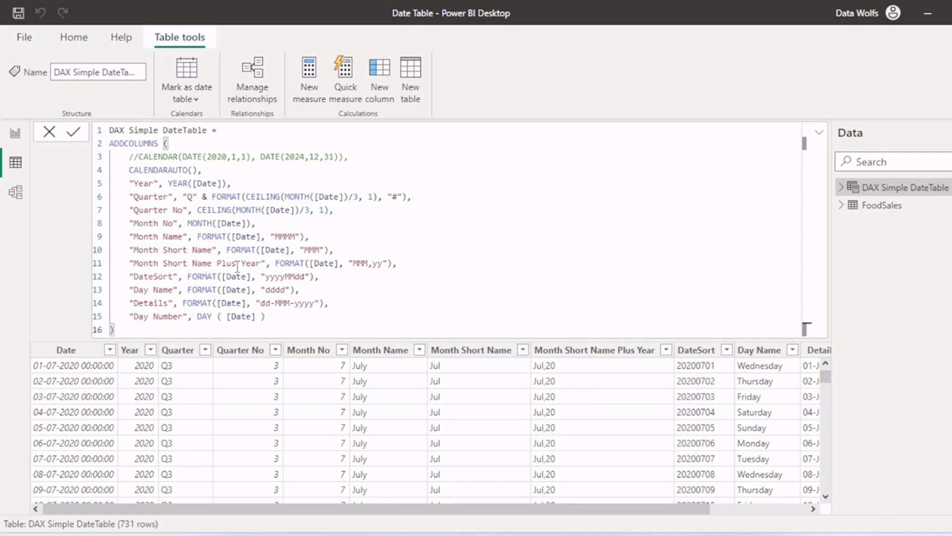
Set the Month Short Name Plus Year format string to "MMM-yy" in the table formula and apply it.
click(373, 266)
key(BackSpace)
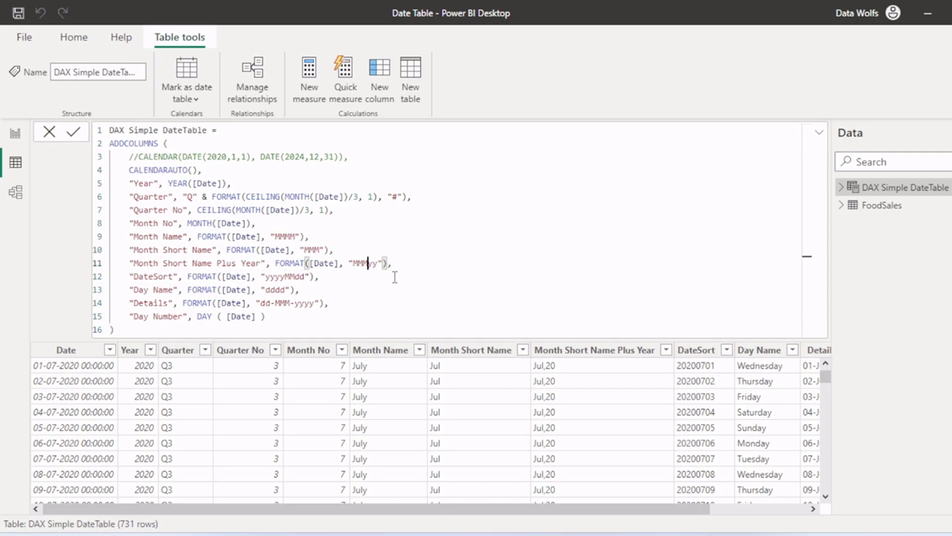
text(-)
click(149, 331)
key(Return)
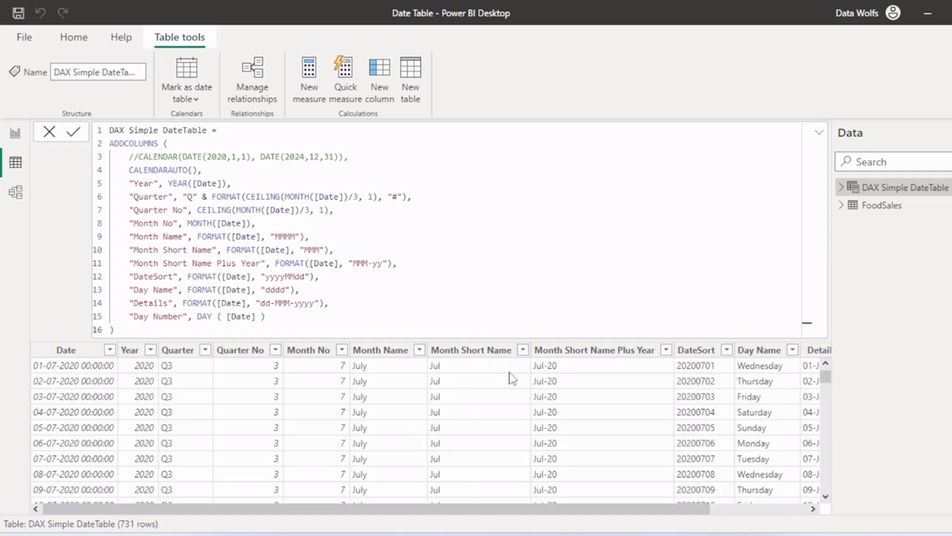
Restore the Month Short Name Plus Year format string to "MMM,yy" and apply the formula.
click(376, 267)
key(BackSpace)
text(,)
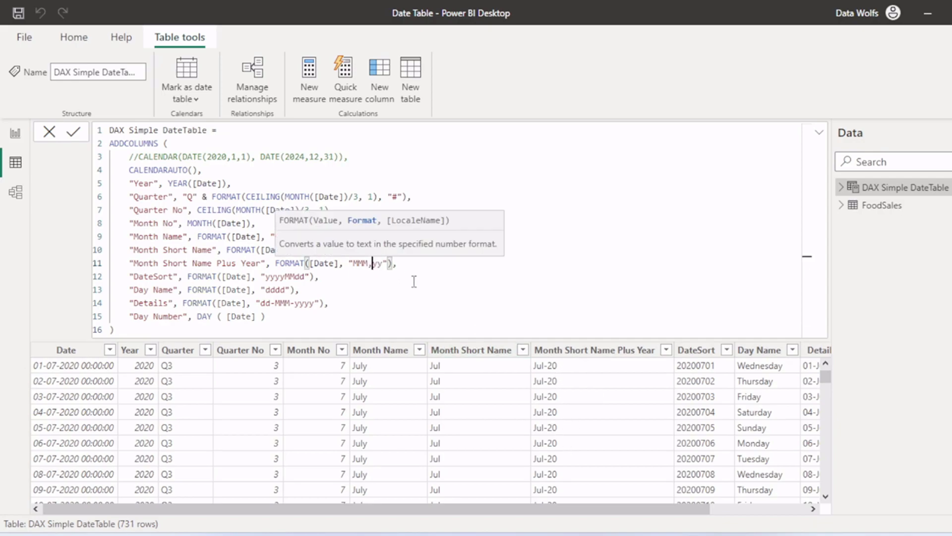
click(282, 330)
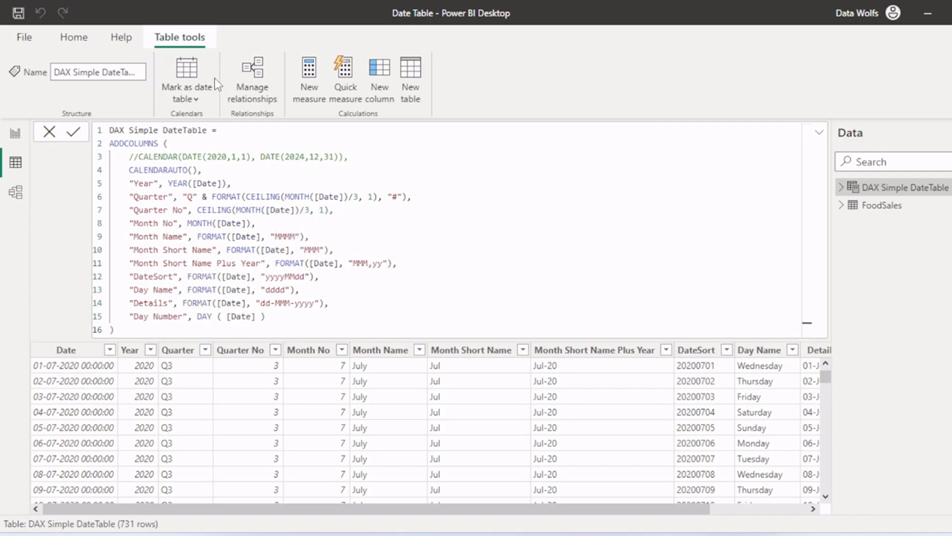
key(Return)
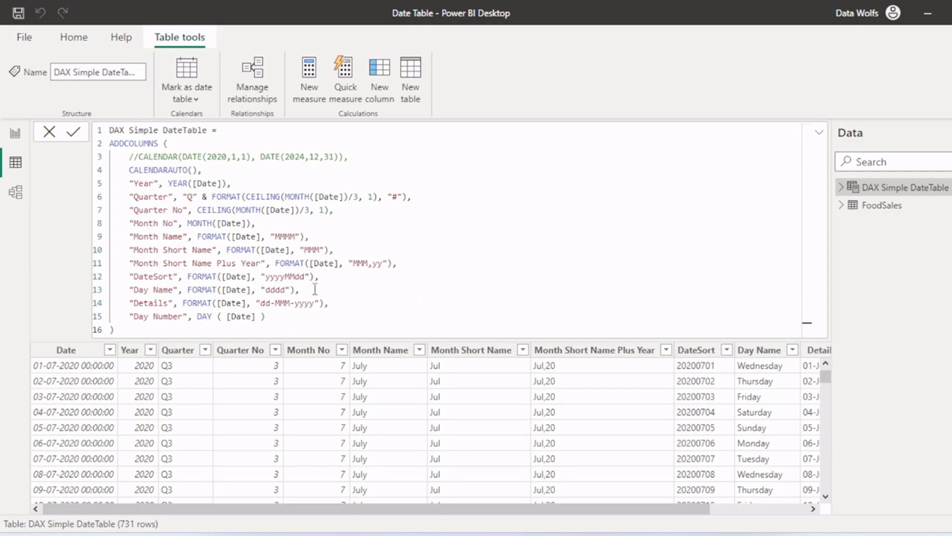
Switch to the DataWolfs article in the browser and copy the complete Fiscal DAX DateTable formula.
drag(132, 331, 88, 108)
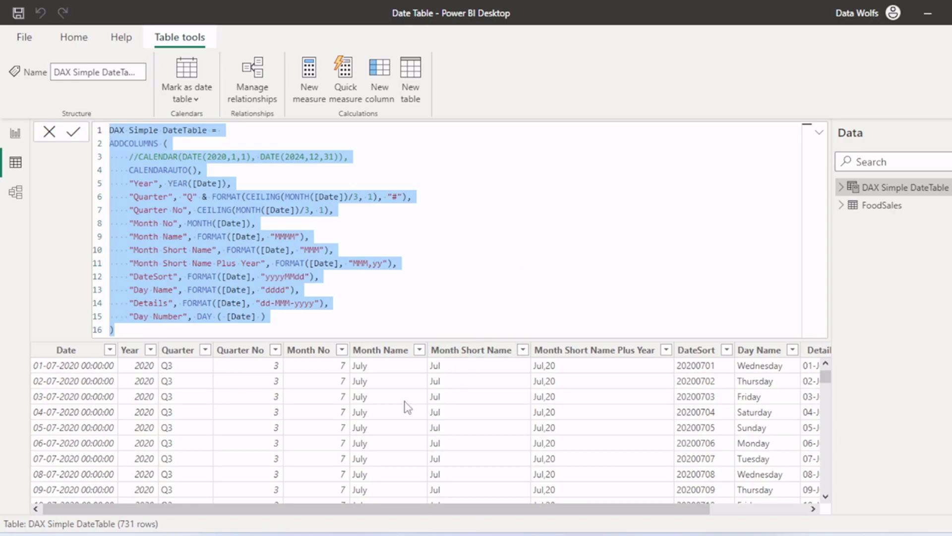
drag(238, 508, 183, 498)
click(604, 531)
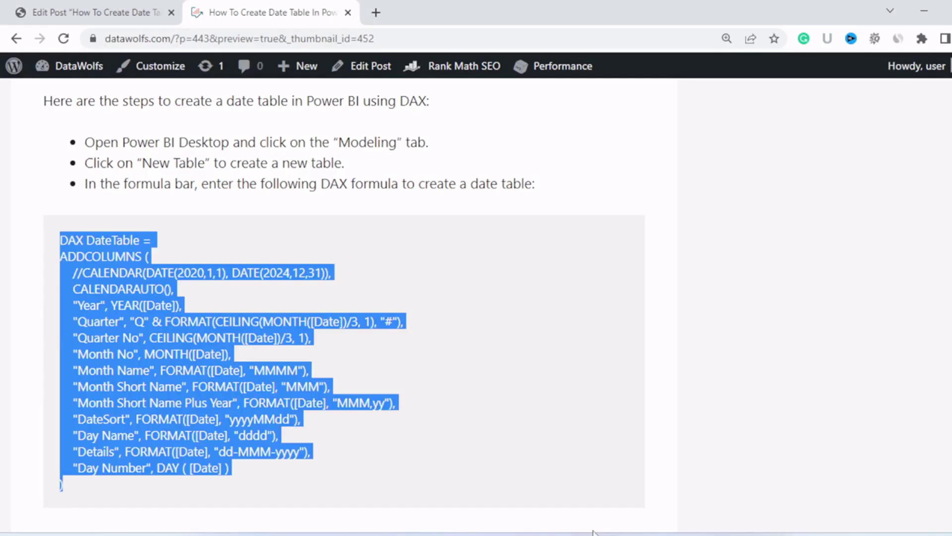
scroll(401, 300, down, 10)
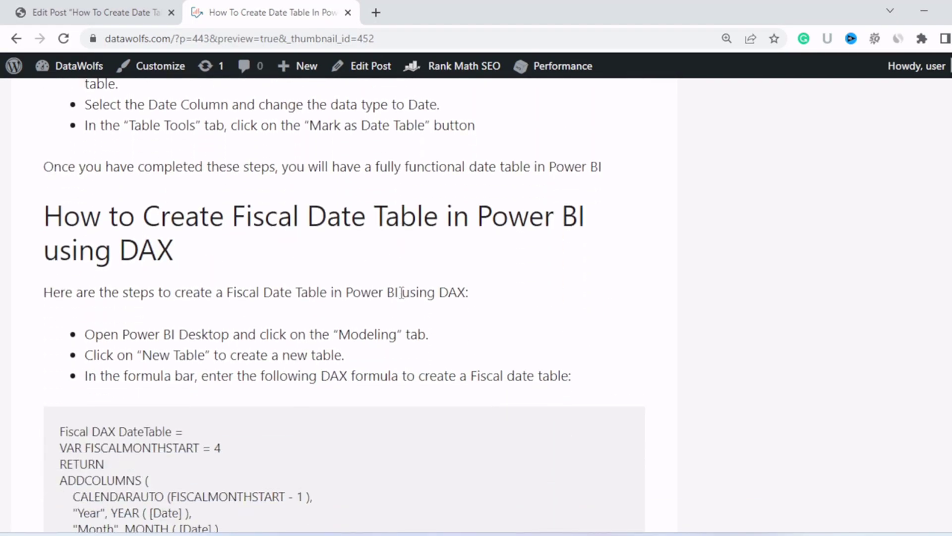
scroll(401, 293, down, 1)
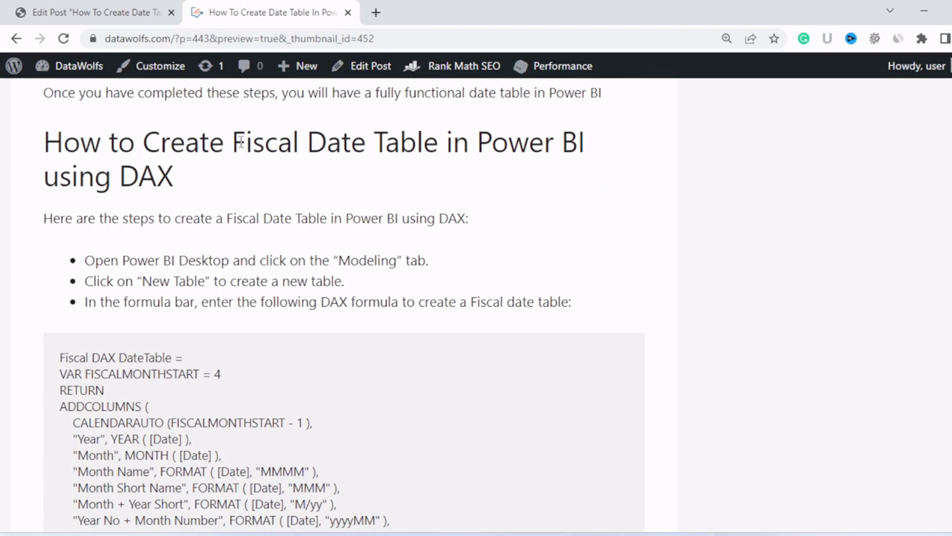
scroll(465, 247, down, 1)
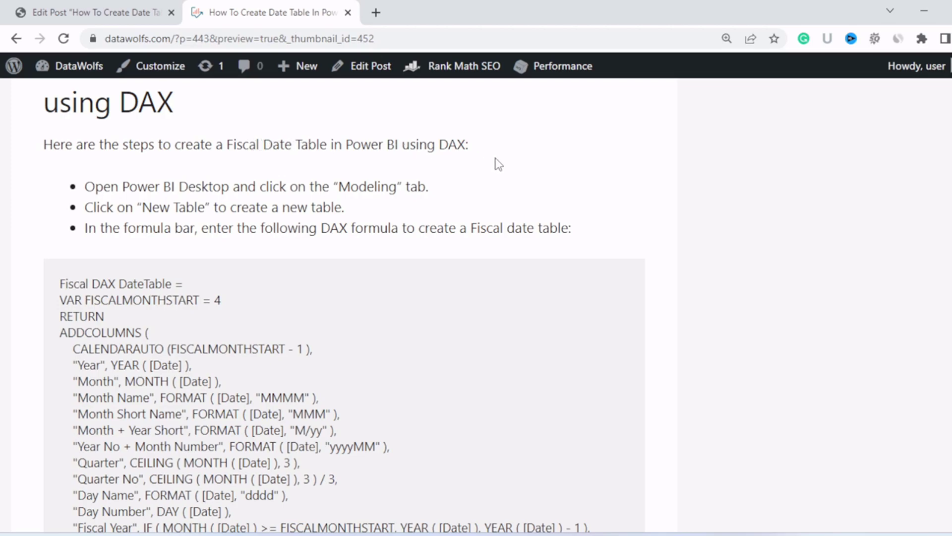
scroll(495, 161, down, 1)
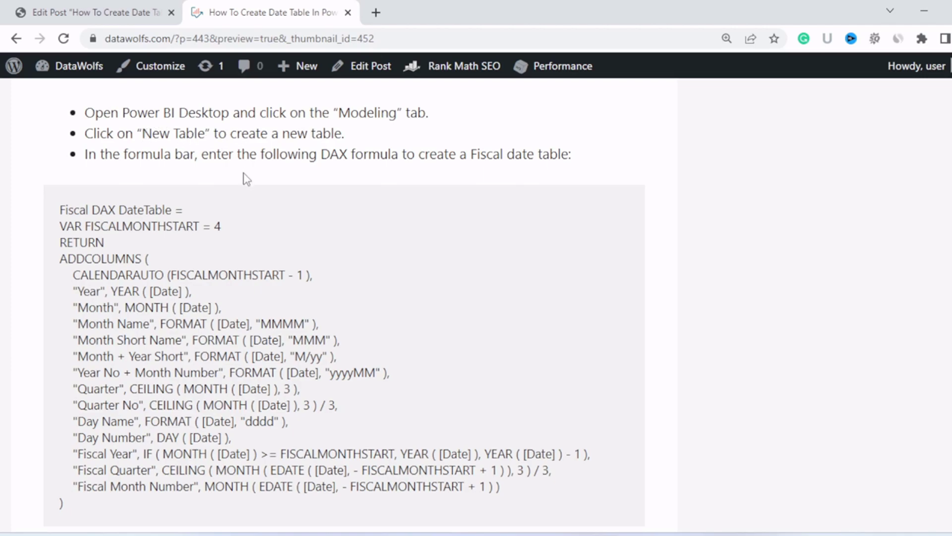
scroll(246, 178, down, 1)
scroll(218, 131, up, 1)
scroll(511, 221, down, 1)
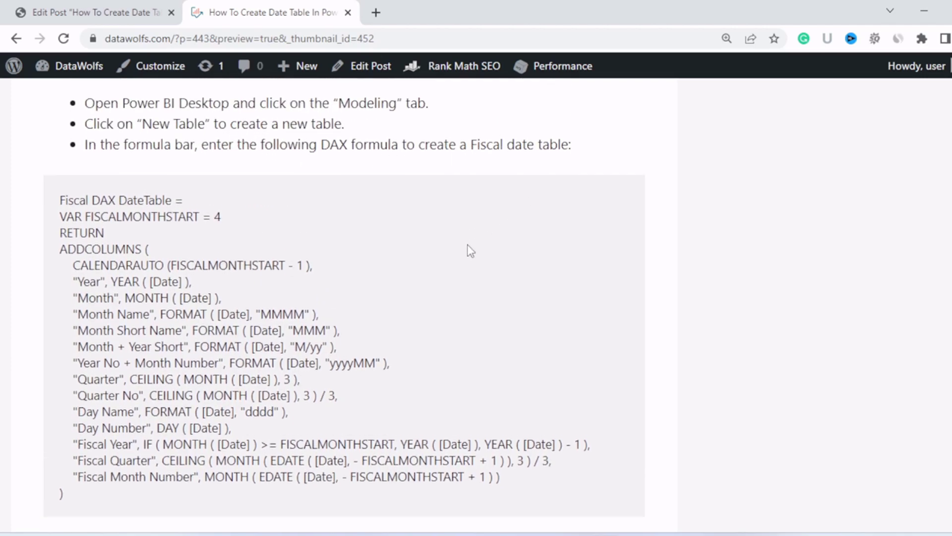
drag(78, 428, 36, 137)
key(ctrl+c)
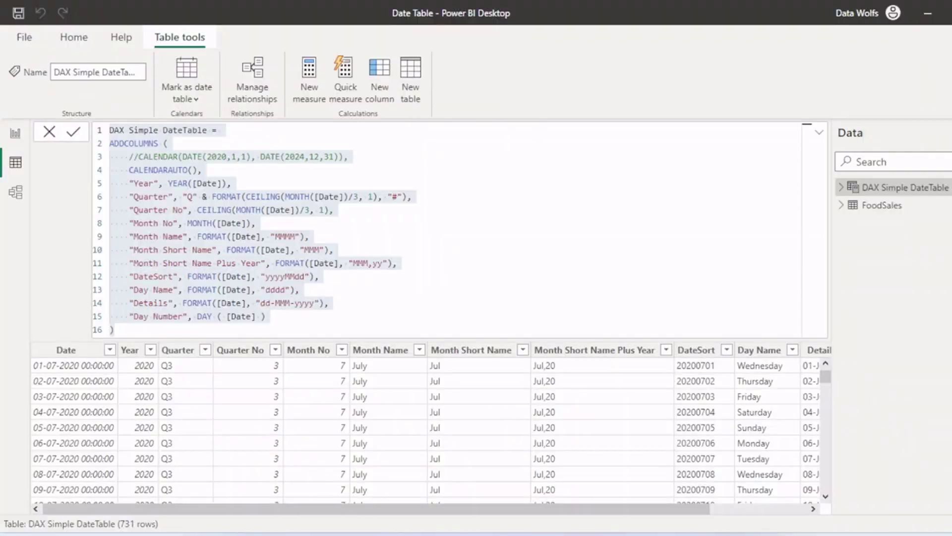
Switch to Power BI Desktop and create a new calculated table from the copied Fiscal DAX DateTable formula.
key(ctrl+a)
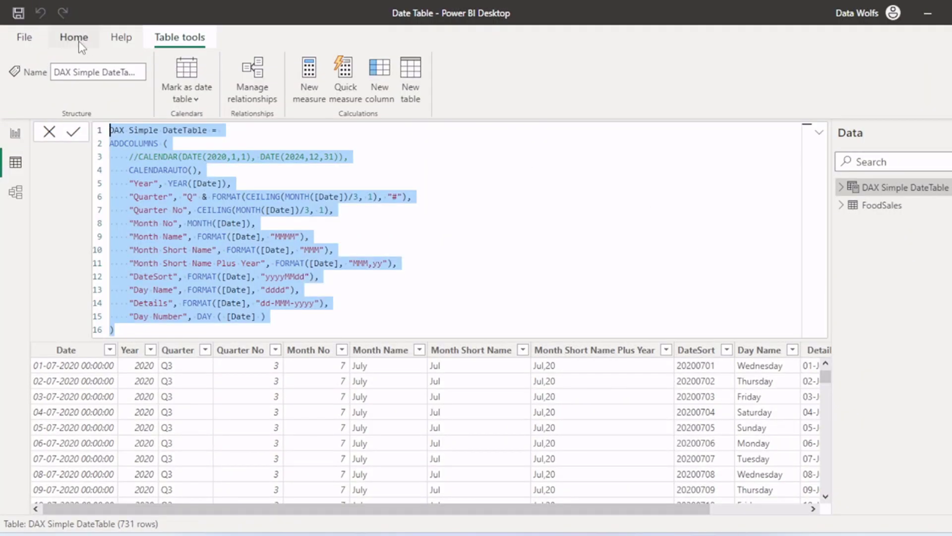
click(412, 74)
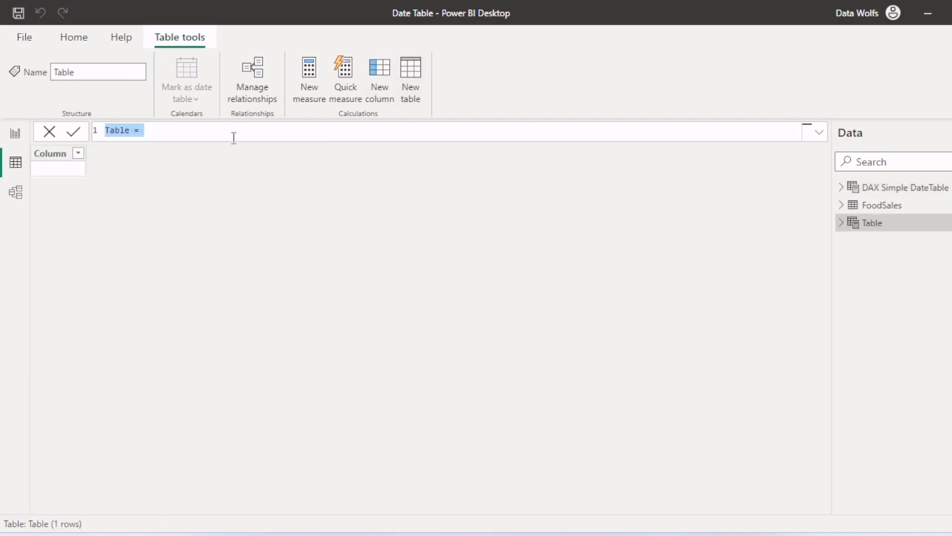
key(ctrl+v)
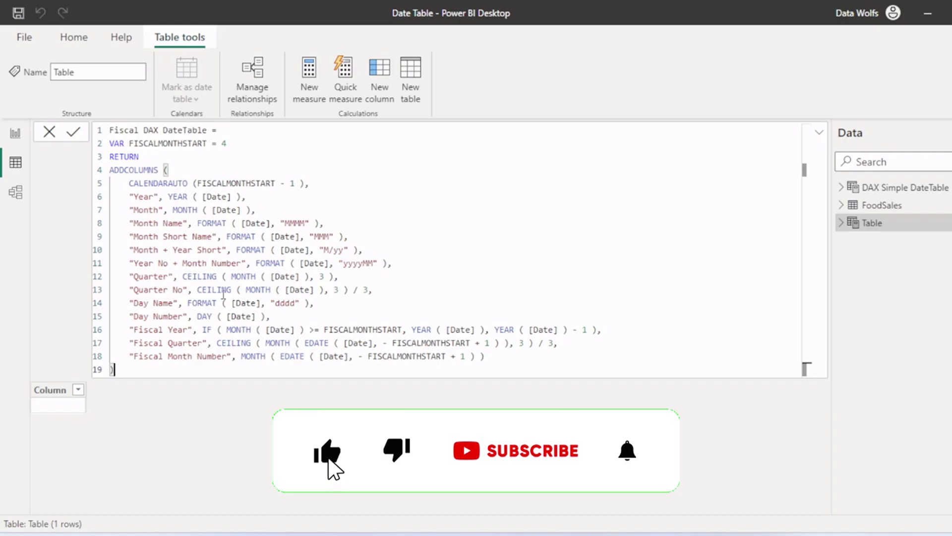
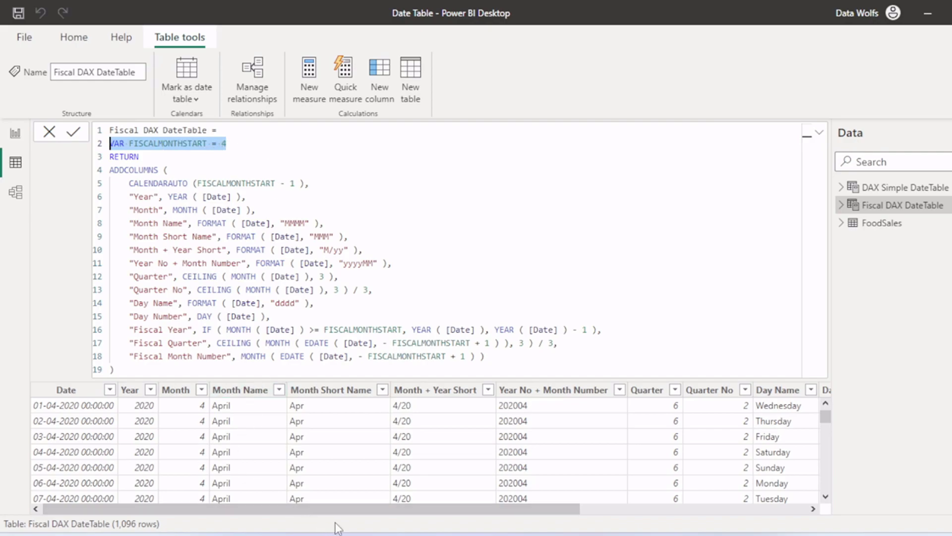
Examine the Fiscal Year, Fiscal Quarter and Fiscal Month Number columns of the fiscal date table.
drag(329, 510, 566, 519)
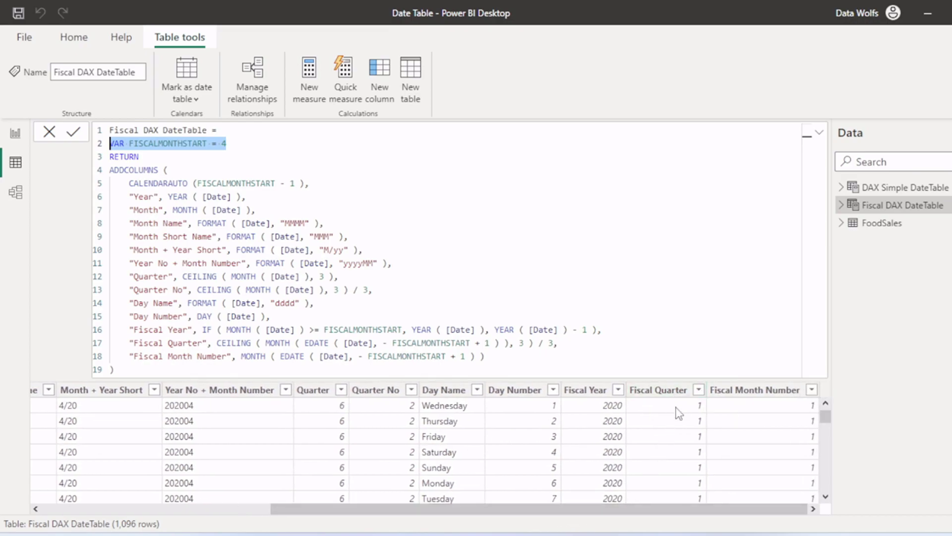
drag(719, 510, 457, 518)
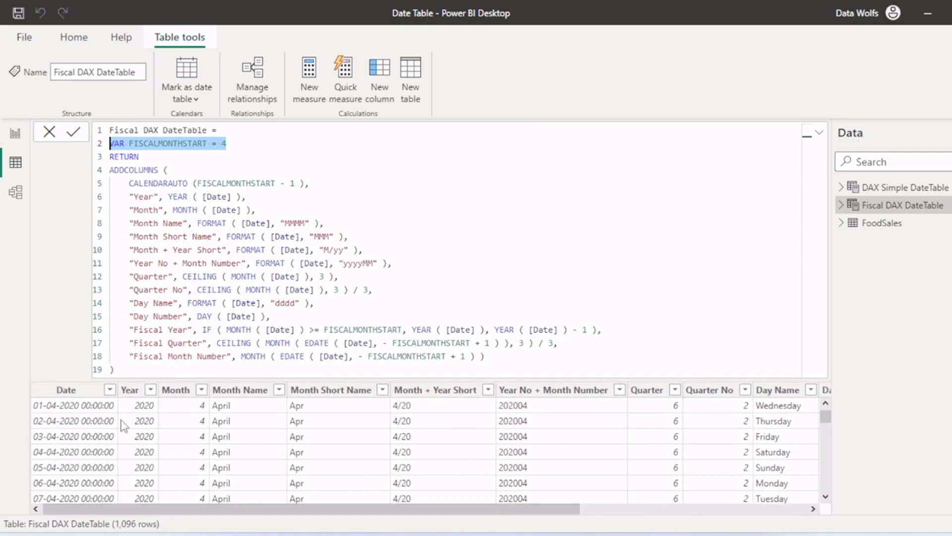
click(110, 390)
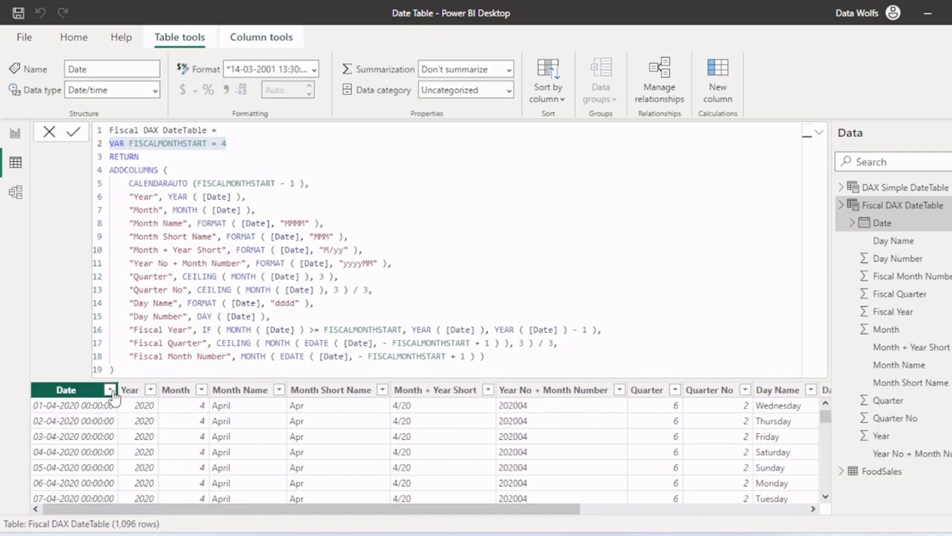
key(Escape)
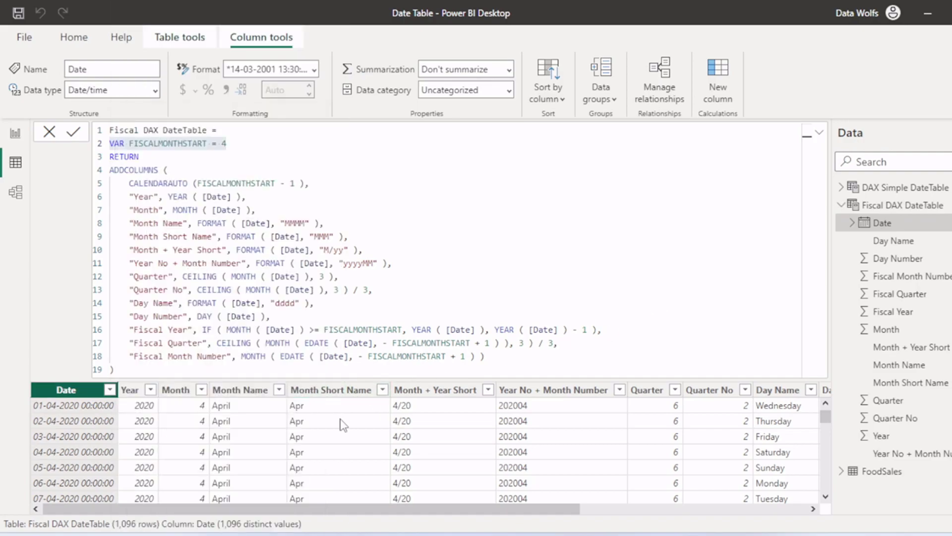
Filter the Month Name column to March only and check the fiscal columns for those rows.
click(279, 390)
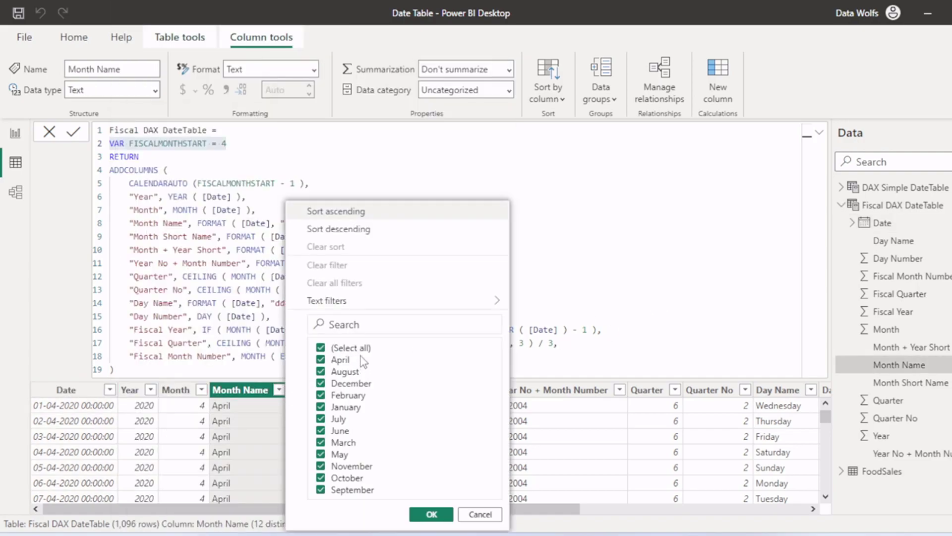
click(321, 347)
click(321, 441)
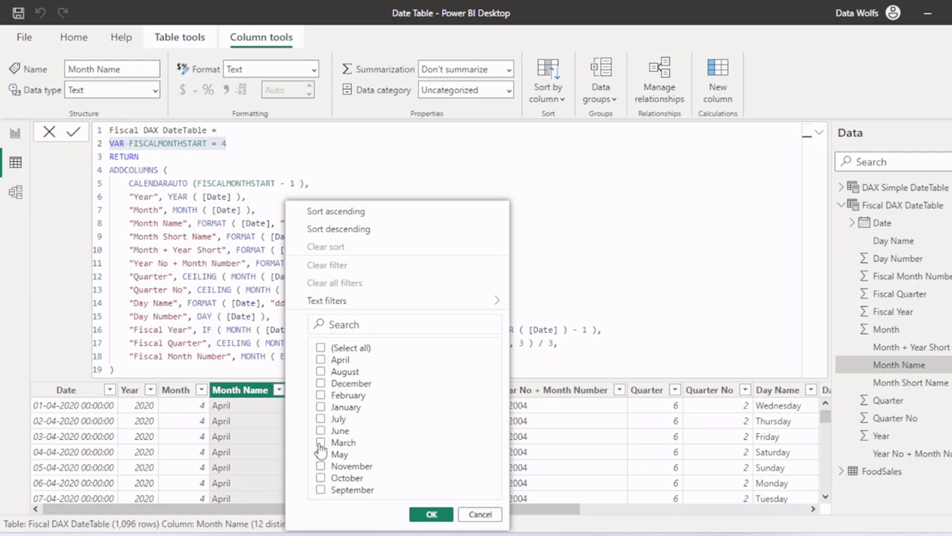
click(431, 513)
drag(378, 508, 639, 513)
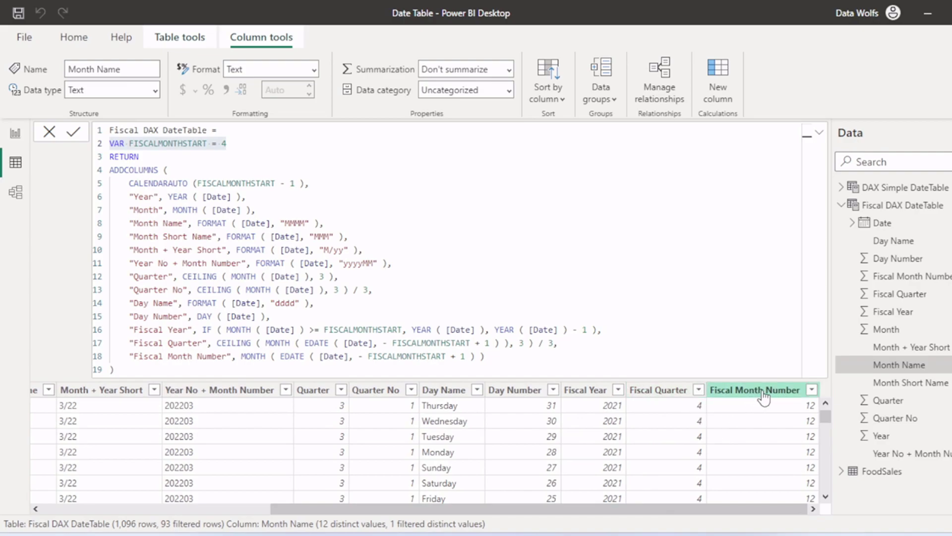
drag(632, 510, 219, 488)
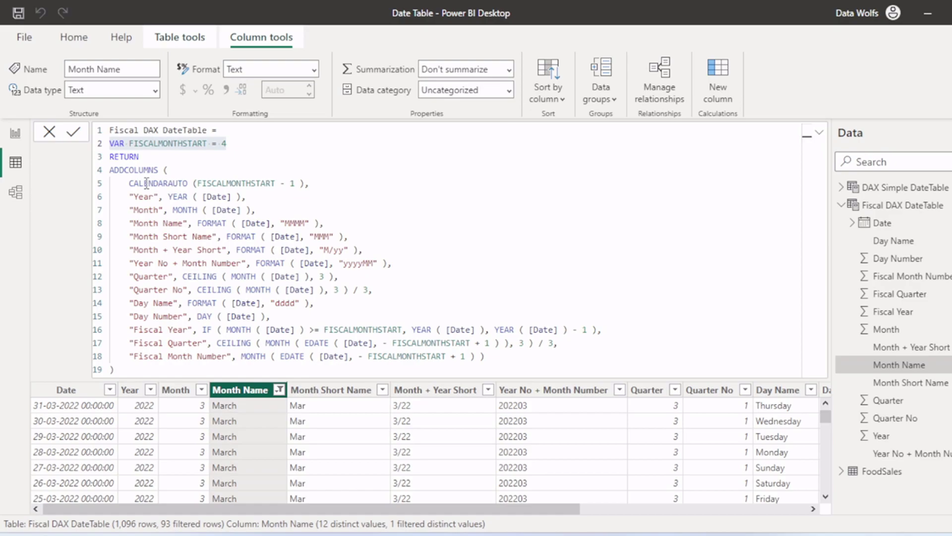
Set the FISCALMONTHSTART variable to 7 in the Fiscal DAX DateTable formula and apply it.
drag(130, 183, 185, 183)
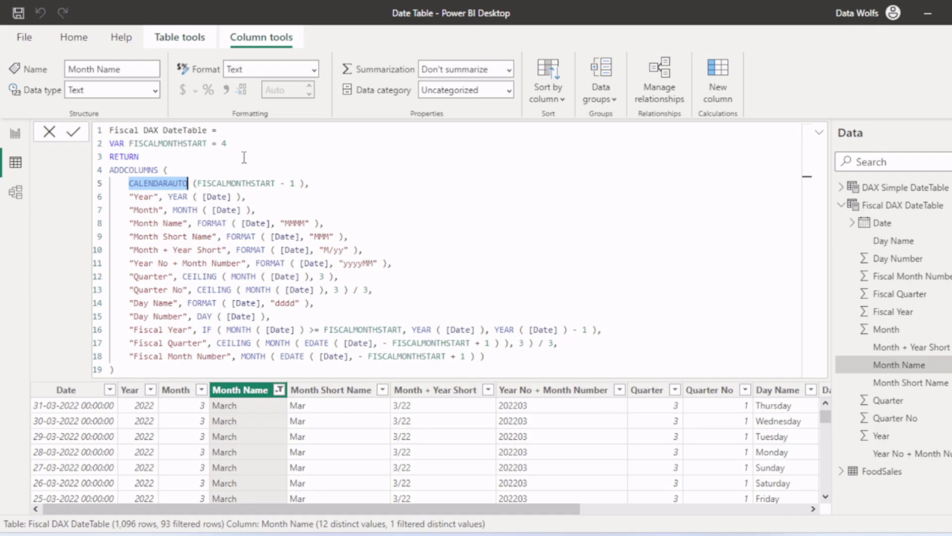
click(232, 144)
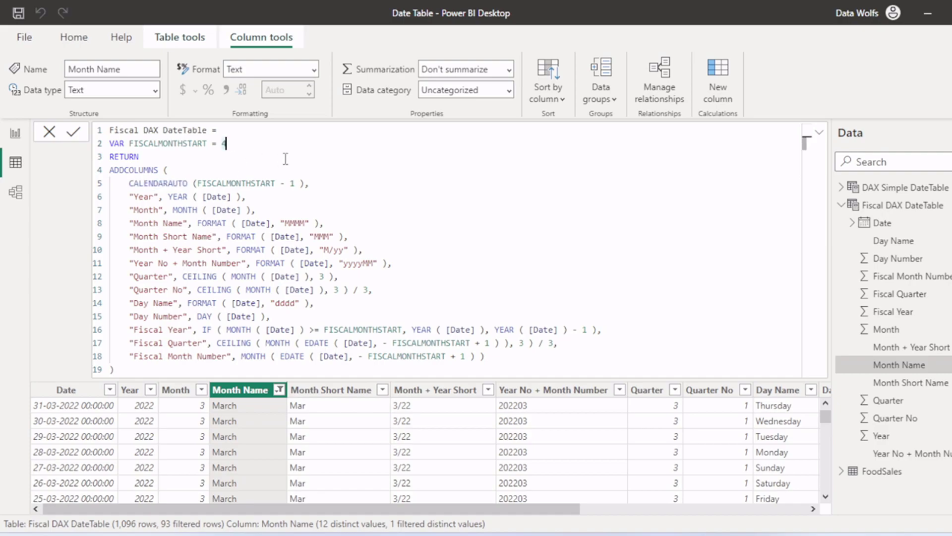
key(BackSpace)
click(140, 372)
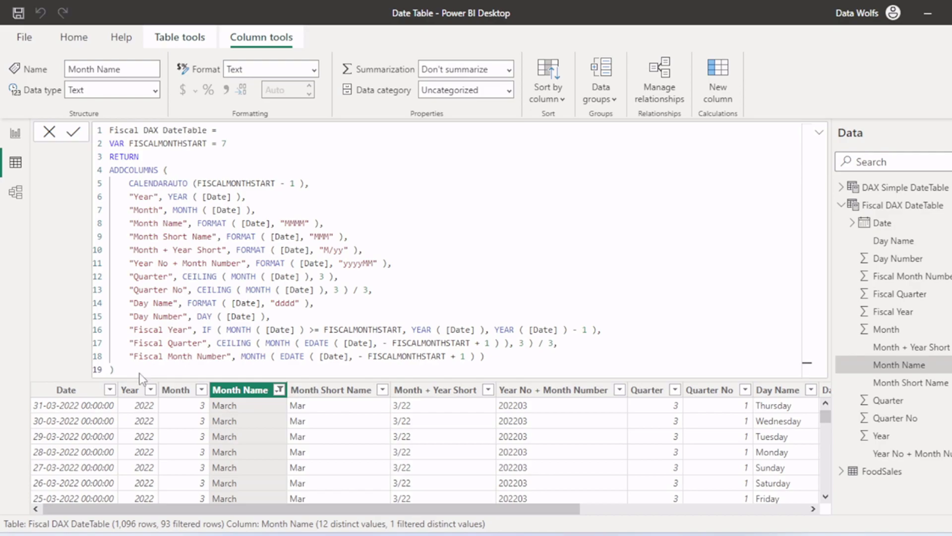
key(Return)
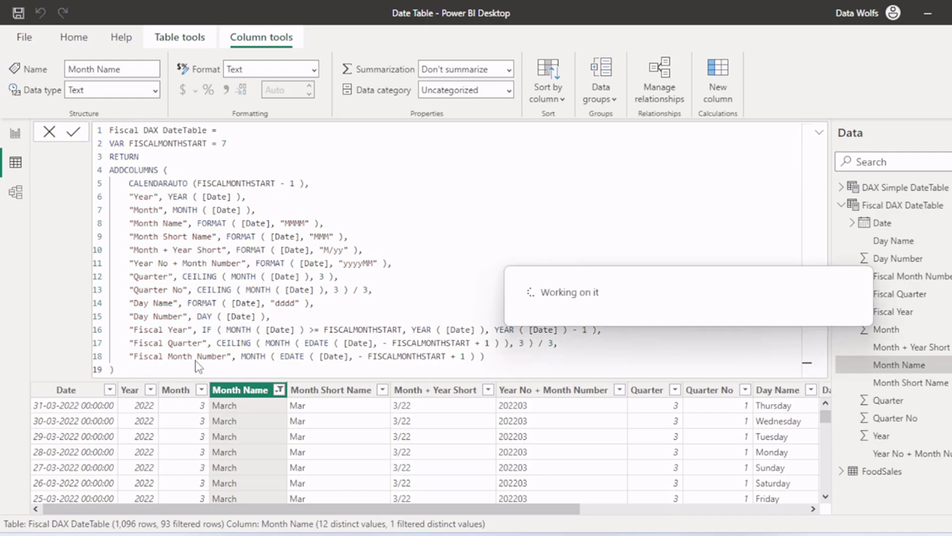
Include all months again in the Month Name filter and review the fiscal columns.
click(279, 391)
click(320, 347)
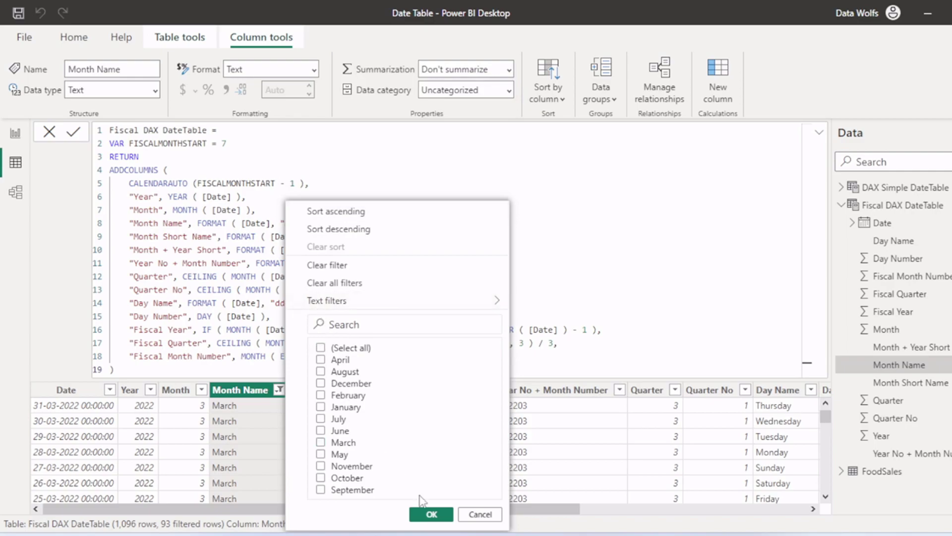
click(321, 347)
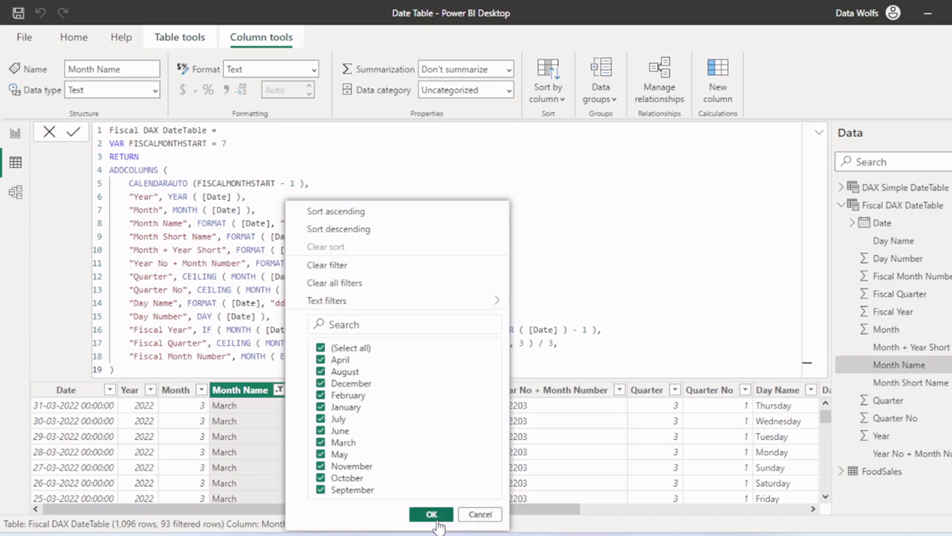
click(431, 514)
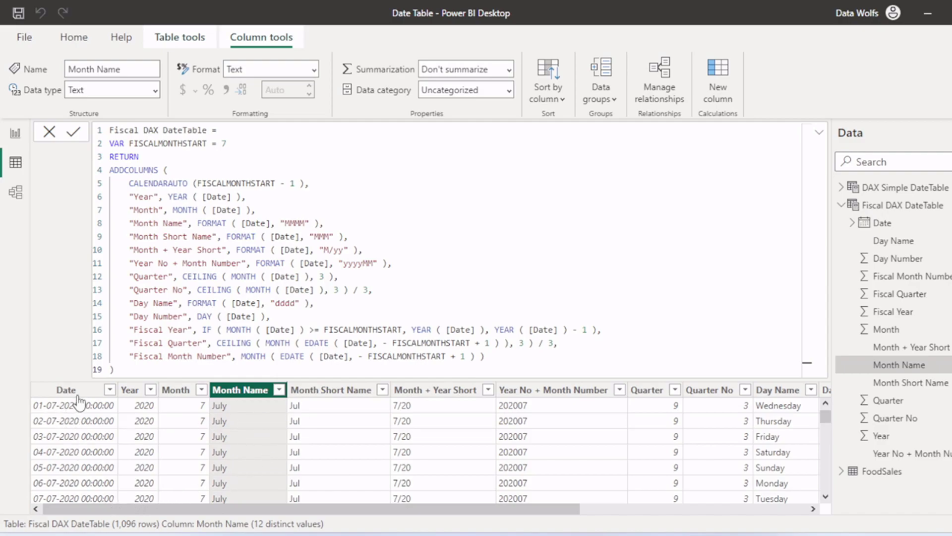
drag(119, 510, 456, 525)
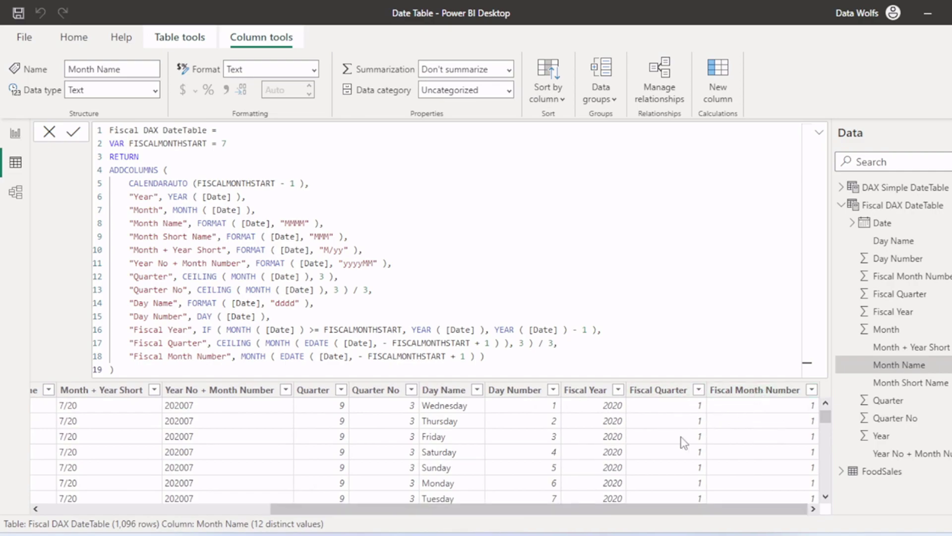
drag(546, 511, 318, 511)
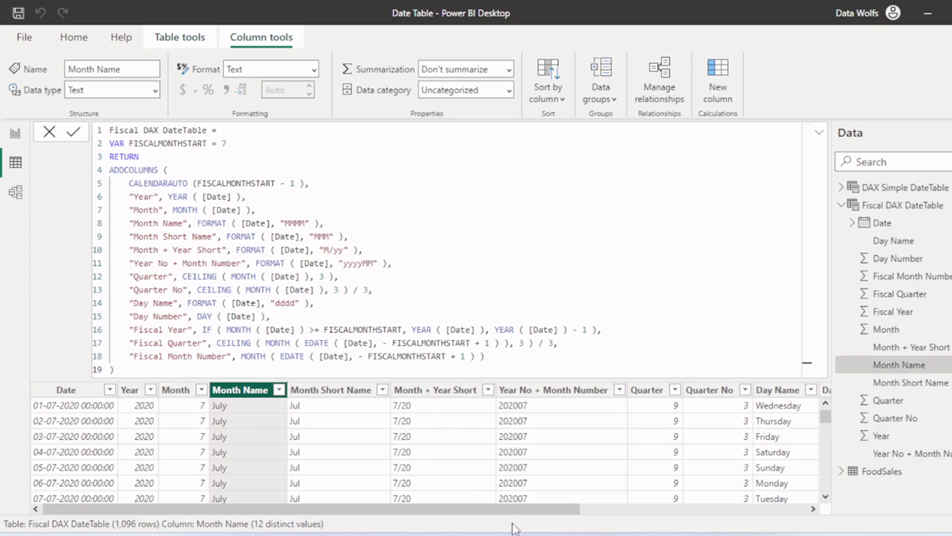
Switch to the DataWolfs blog post in the browser and read the steps for creating a date table using Power Query.
click(541, 424)
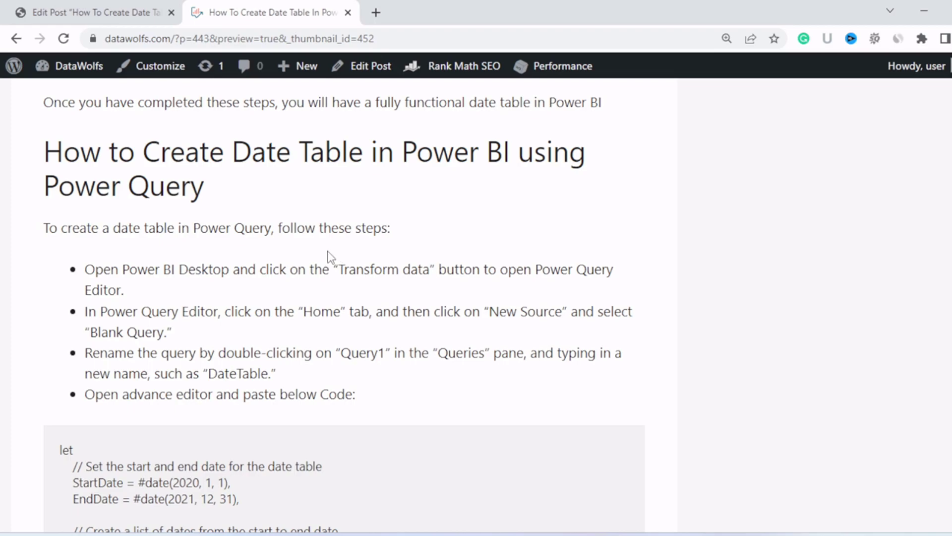
scroll(332, 254, down, 2)
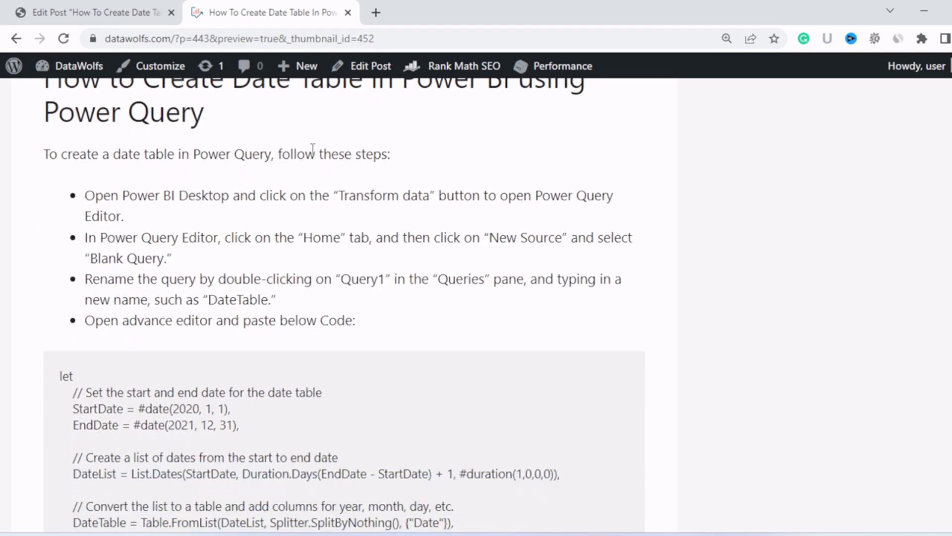
drag(283, 154, 404, 170)
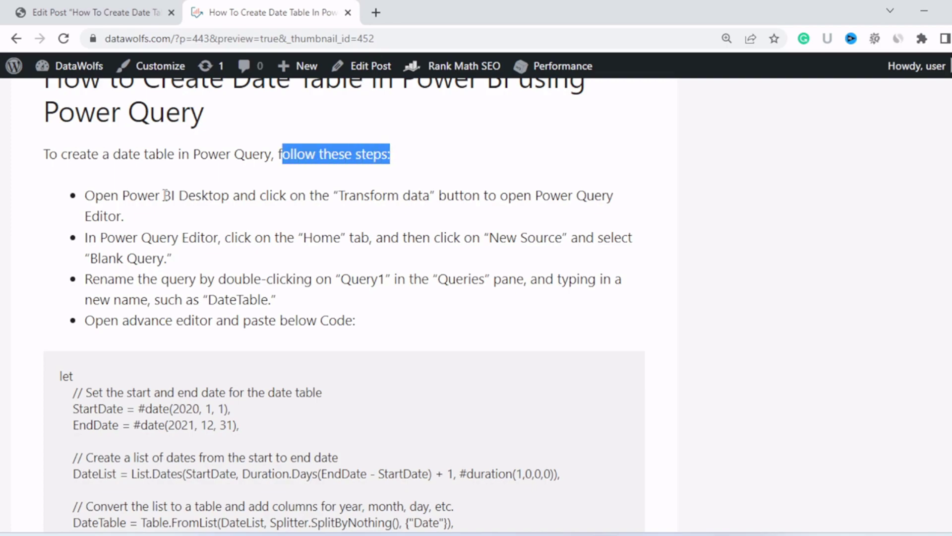
scroll(512, 206, down, 4)
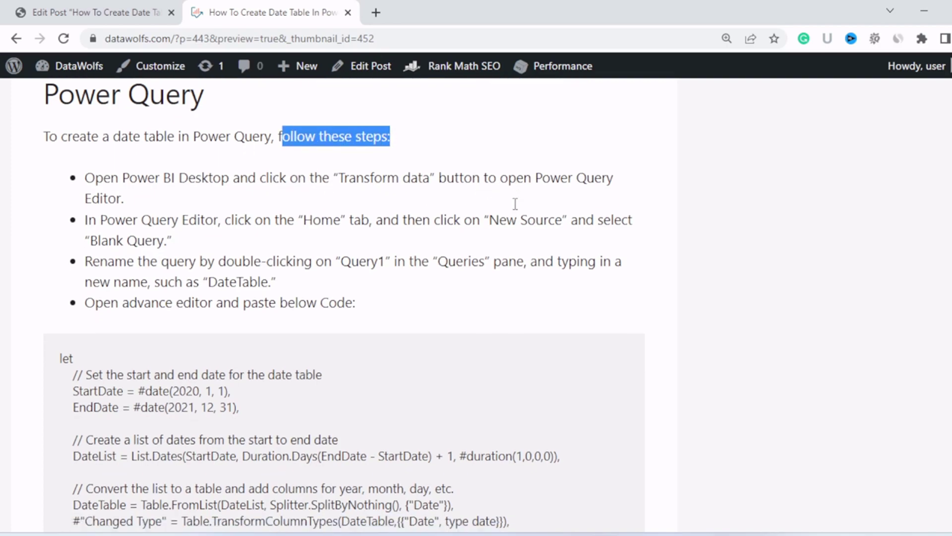
scroll(514, 207, up, 2)
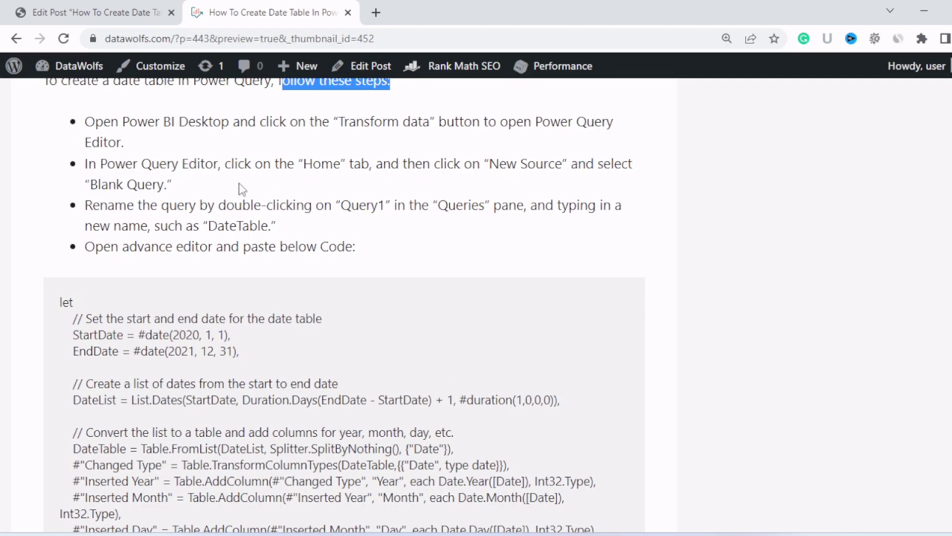
scroll(191, 203, down, 2)
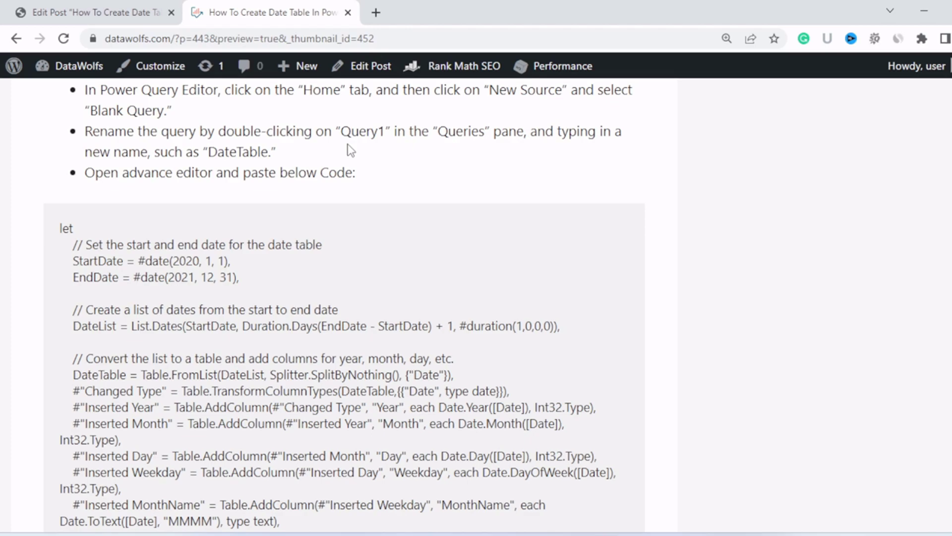
scroll(355, 195, down, 10)
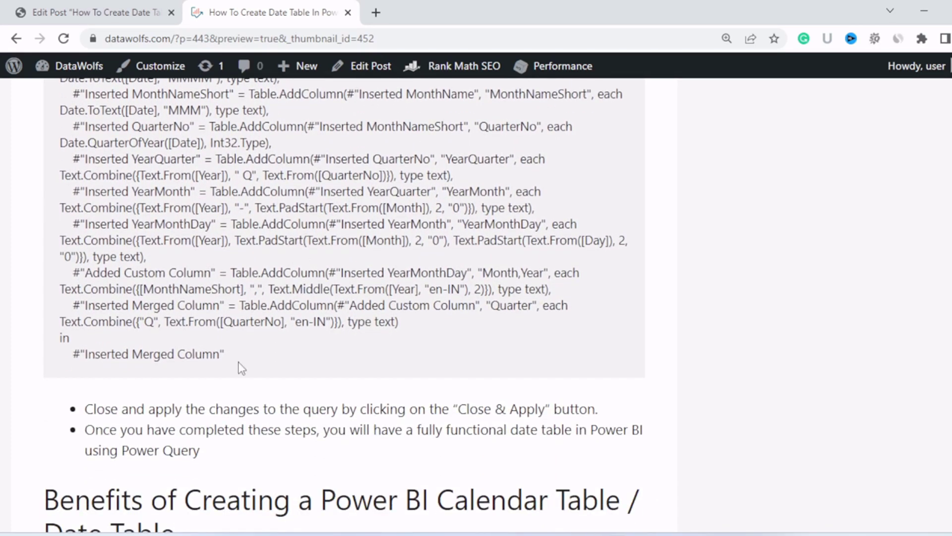
Copy the complete Power Query date table code from the blog post, from let through #"Inserted Merged Column".
drag(204, 342, 328, 476)
drag(123, 511, 146, 300)
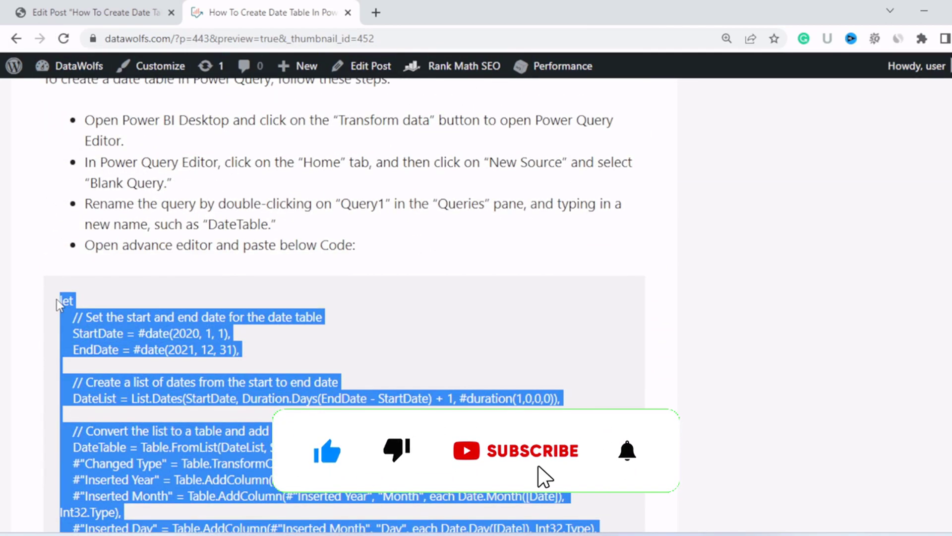
scroll(325, 300, down, 10)
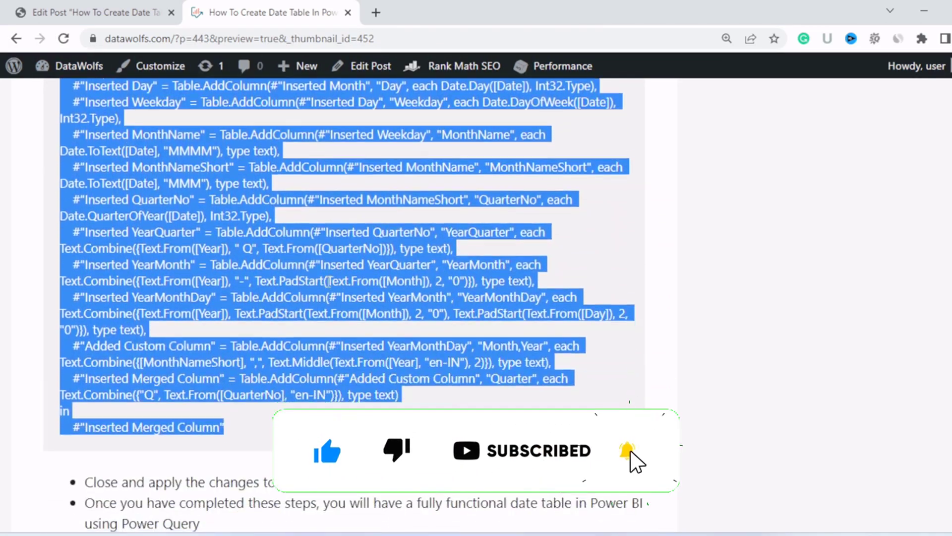
scroll(329, 305, down, 3)
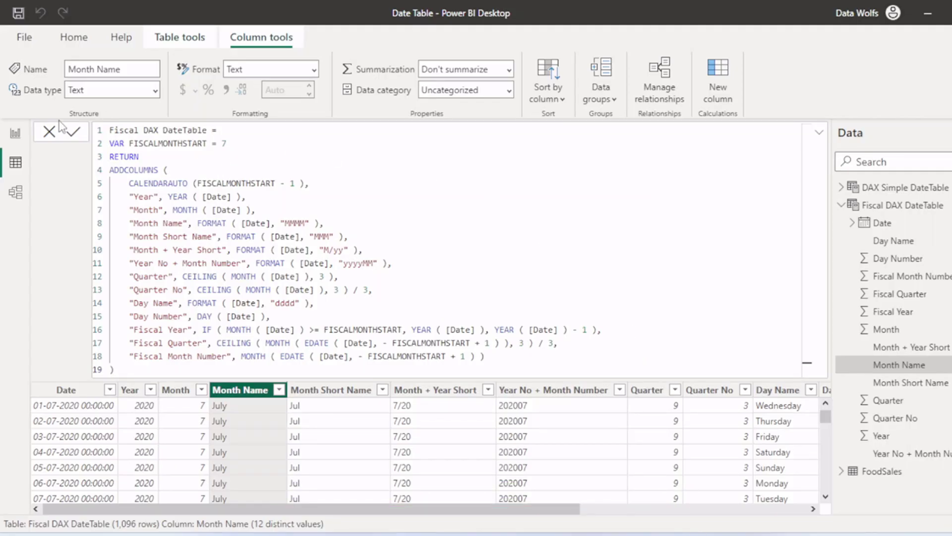
Return to Power BI Desktop, open the Power Query Editor from the report view and add a new blank query.
click(18, 137)
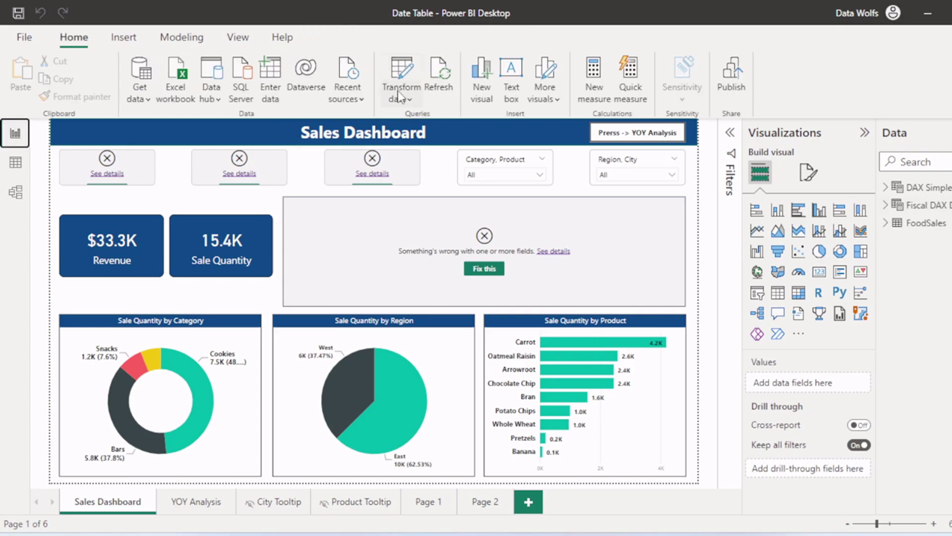
click(406, 70)
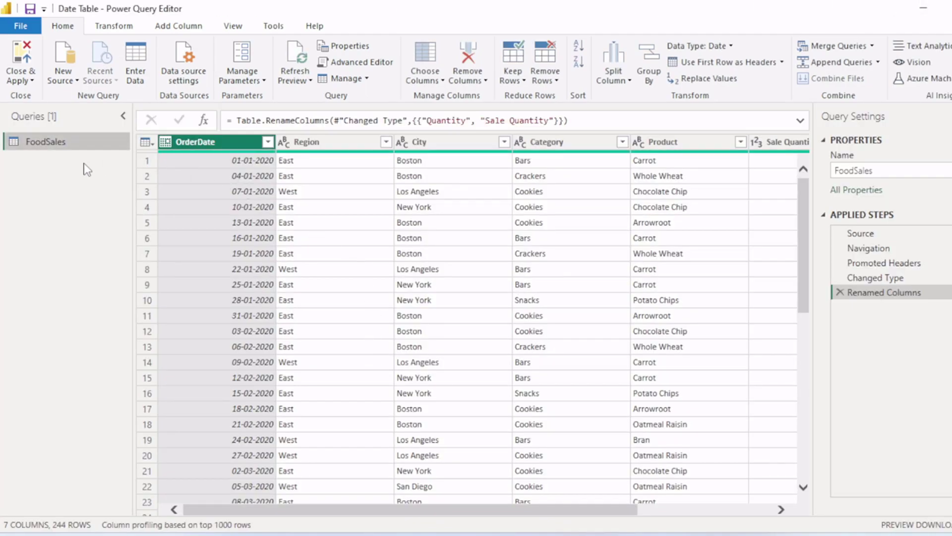
click(61, 81)
click(111, 313)
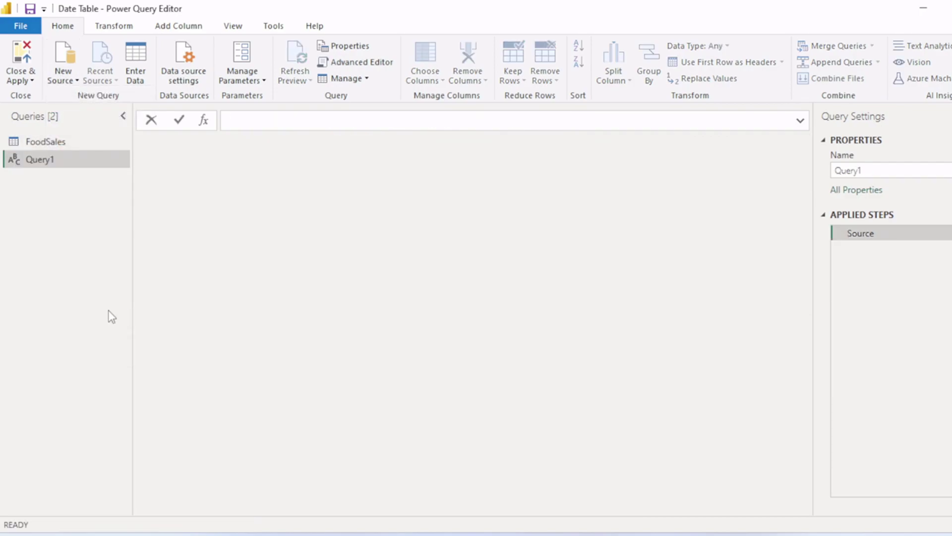
Rename the new blank query as Date Table Power Query.
double_click(61, 160)
text(Date)
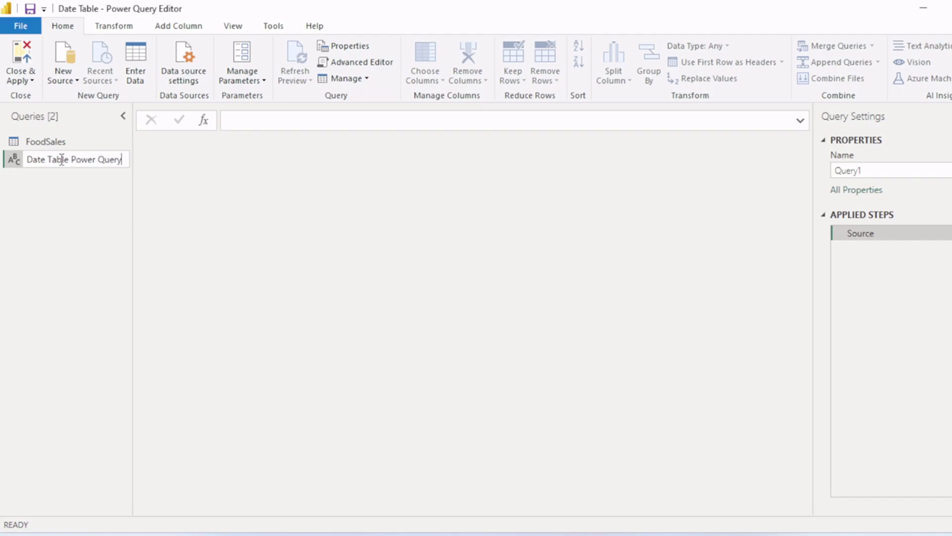
text(Table Power Query)
key(Return)
Replace the default code of the Date Table Power Query query with the copied date table code in the Advanced Editor.
click(360, 63)
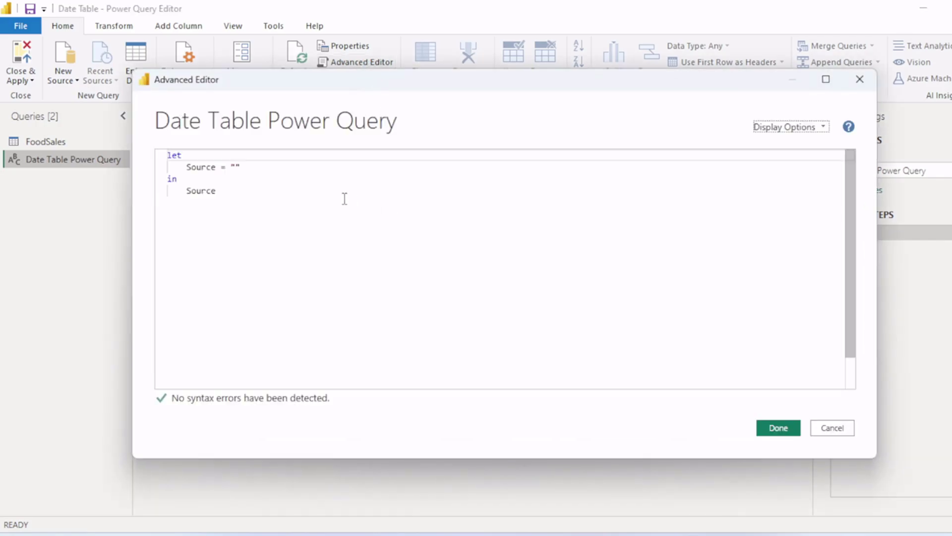
drag(267, 202, 149, 142)
key(ctrl+v)
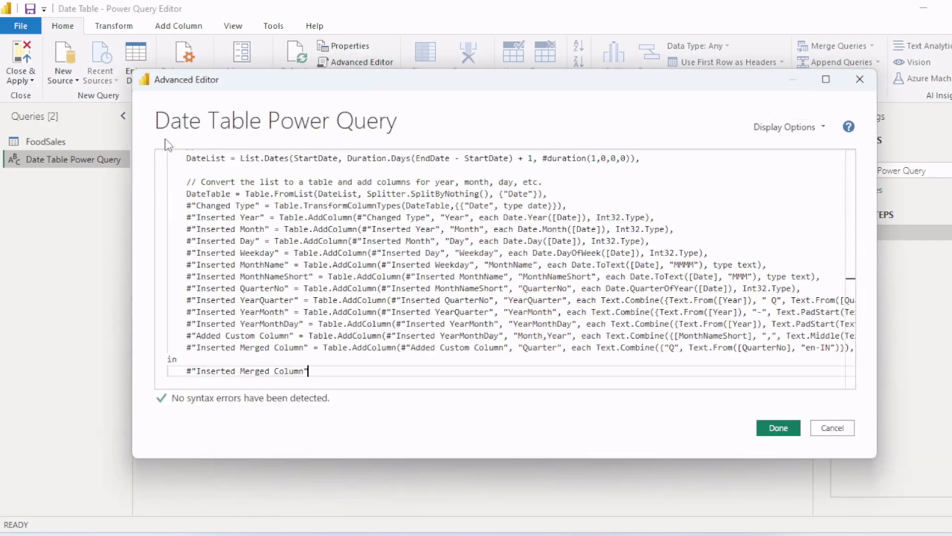
click(778, 427)
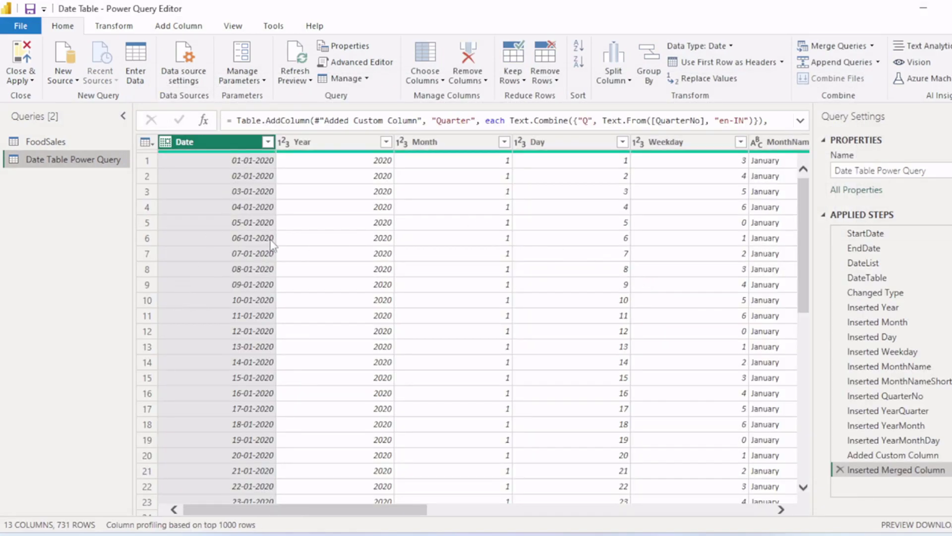
Look over the generated date columns and check the StartDate and EndDate lines in the query's code.
mouse_move(331, 510)
mouse_down()
mouse_move(662, 520)
mouse_move(334, 515)
mouse_up()
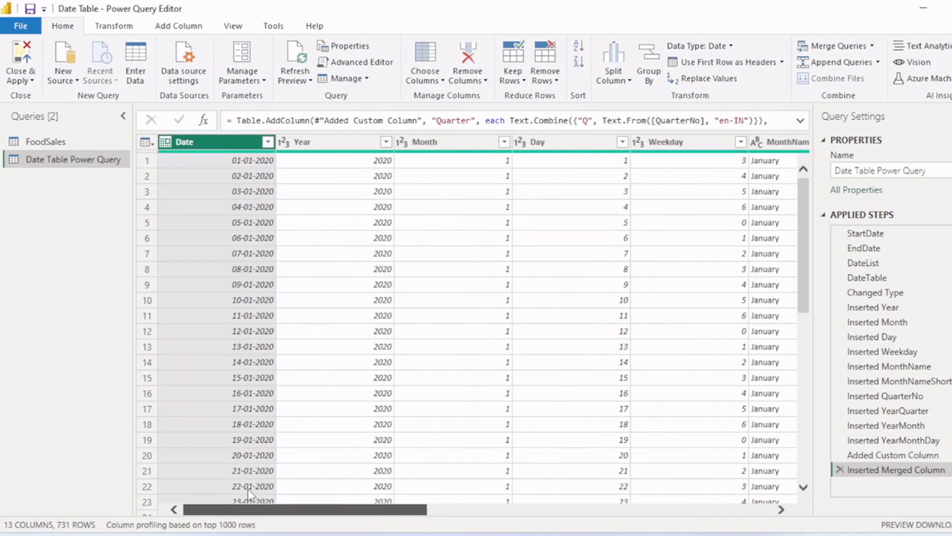
click(356, 62)
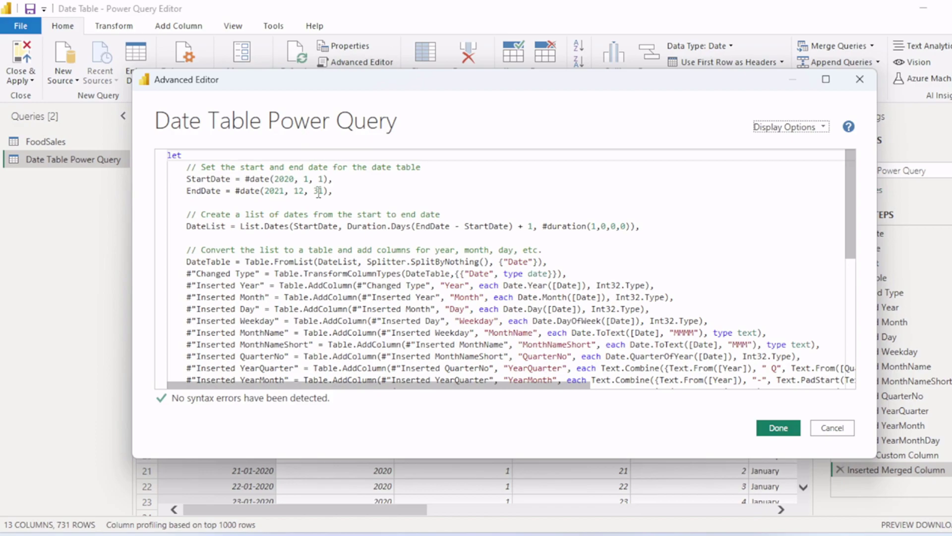
drag(332, 191, 182, 179)
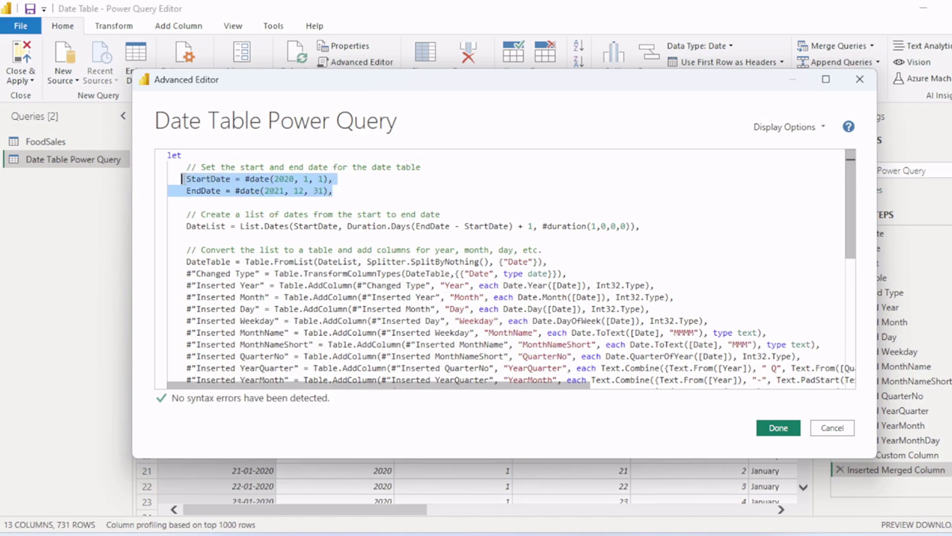
click(777, 427)
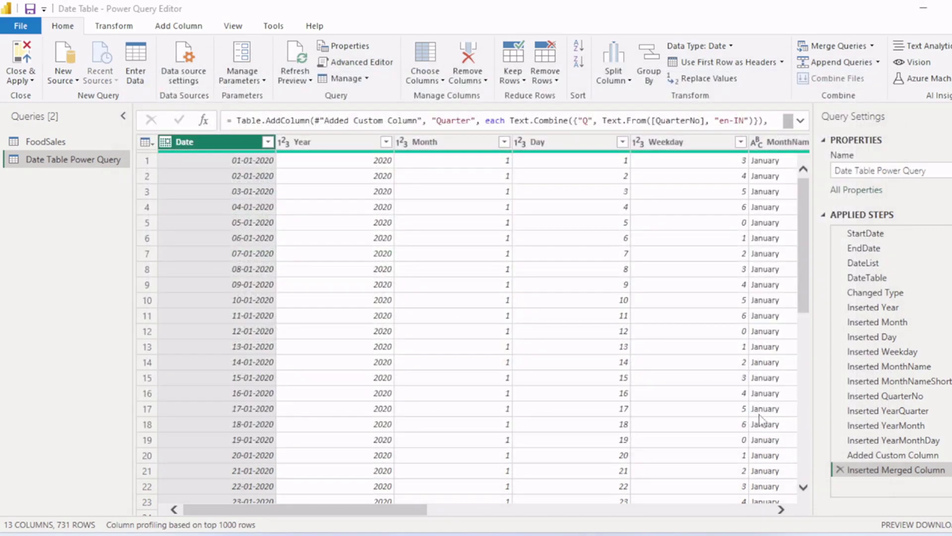
Close and apply the query changes, and review the columns of the Date Table Power Query table in the data view.
click(20, 60)
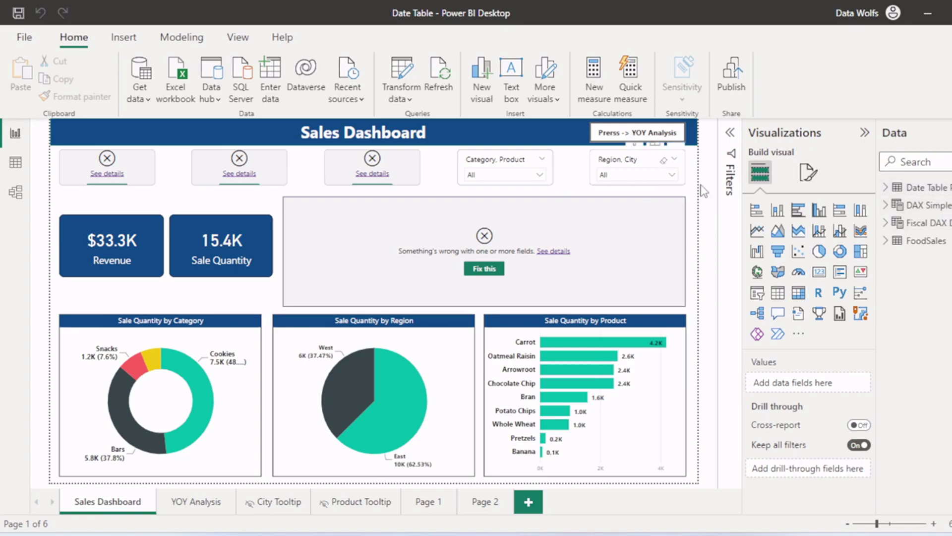
click(15, 163)
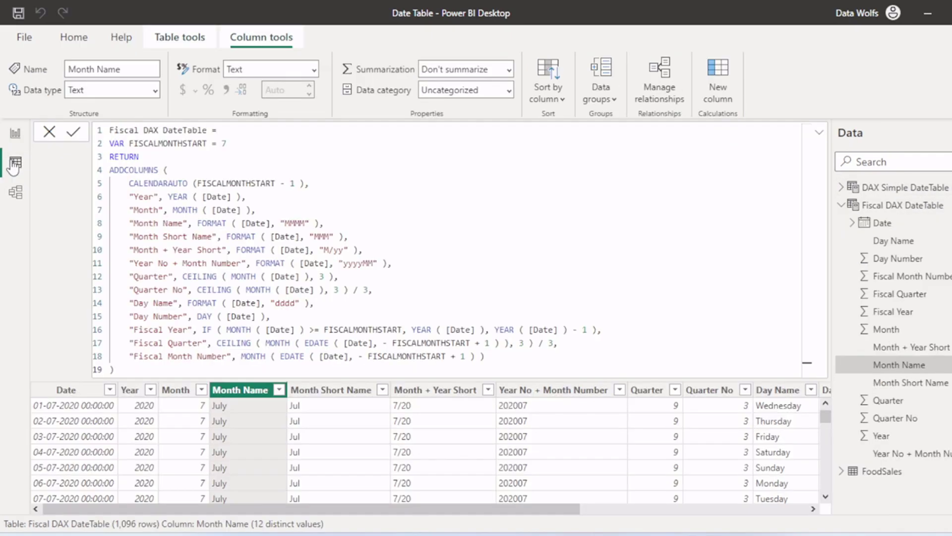
click(842, 223)
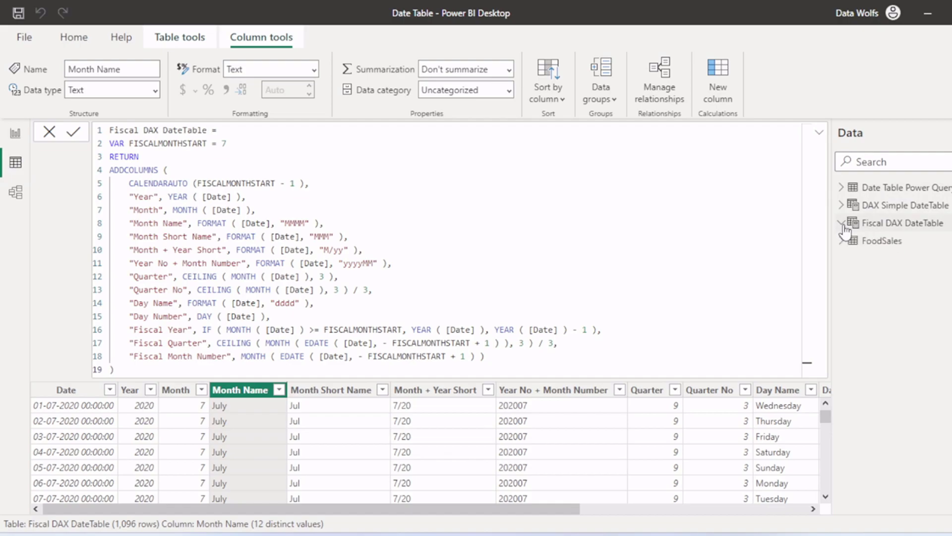
click(905, 190)
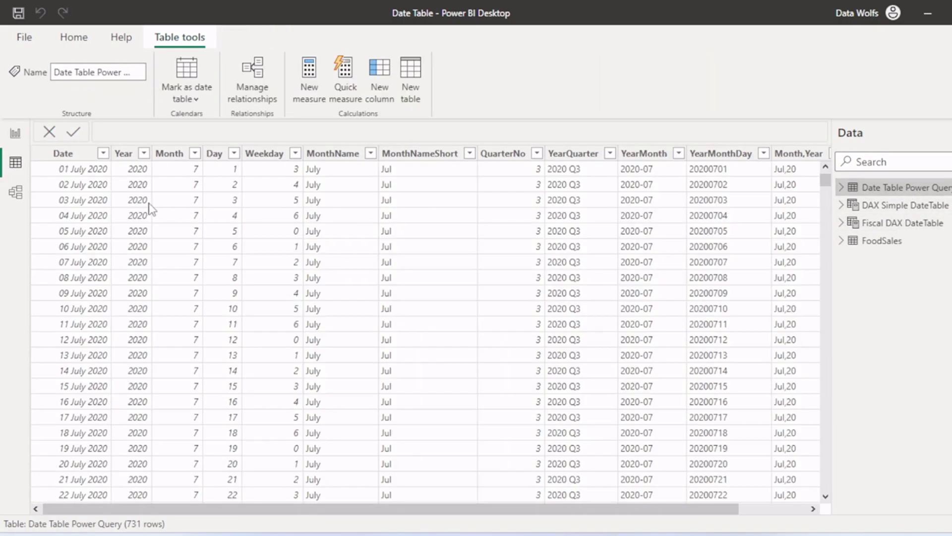
drag(297, 510, 472, 511)
drag(351, 506, 204, 495)
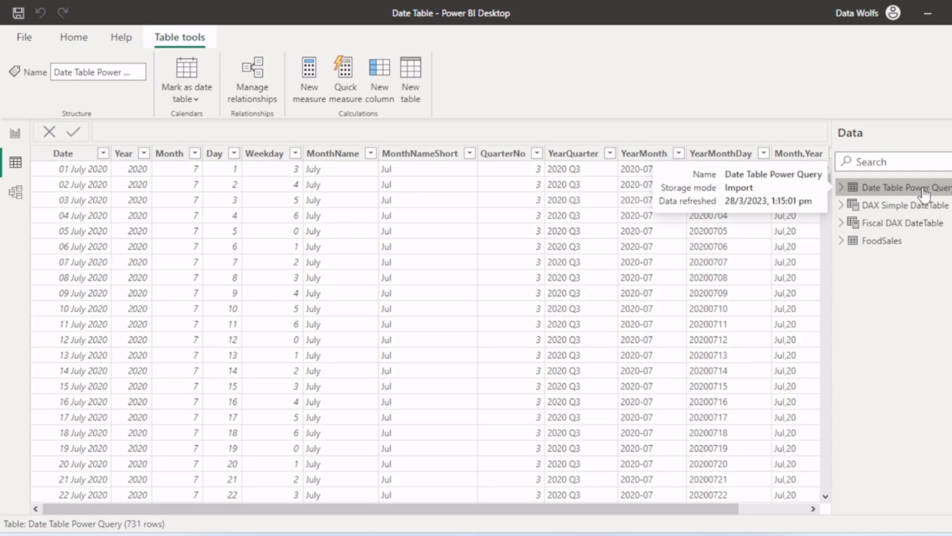
Mark the Date Table Power Query table as a date table, using Date as its date column.
click(194, 99)
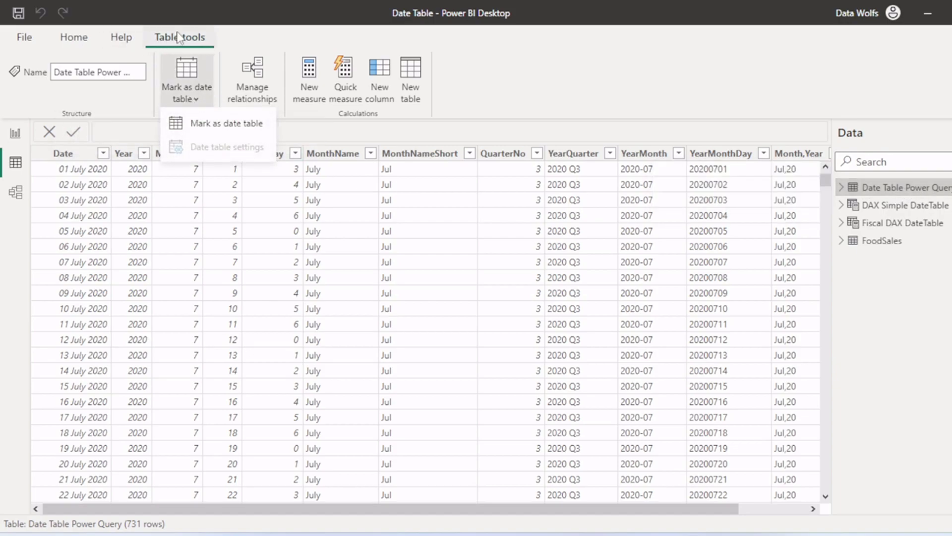
click(215, 125)
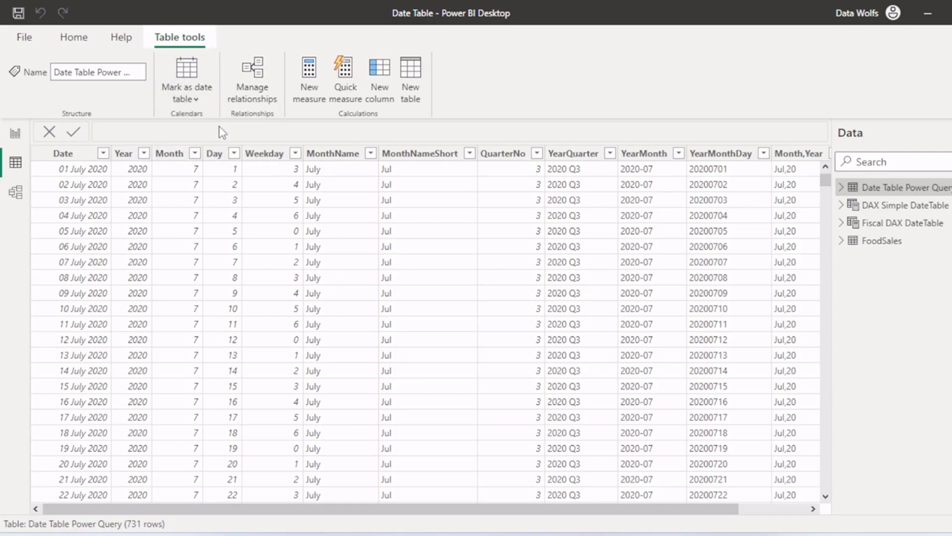
click(436, 252)
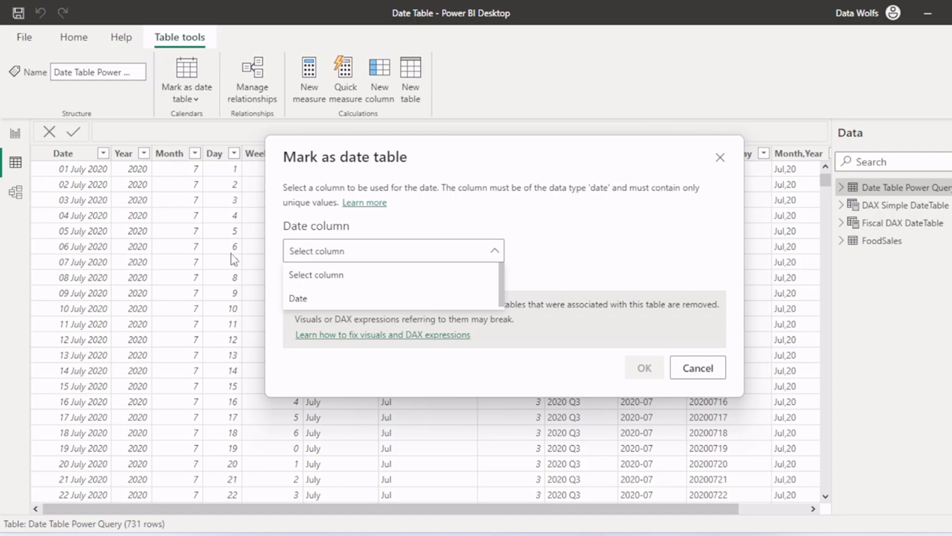
click(312, 299)
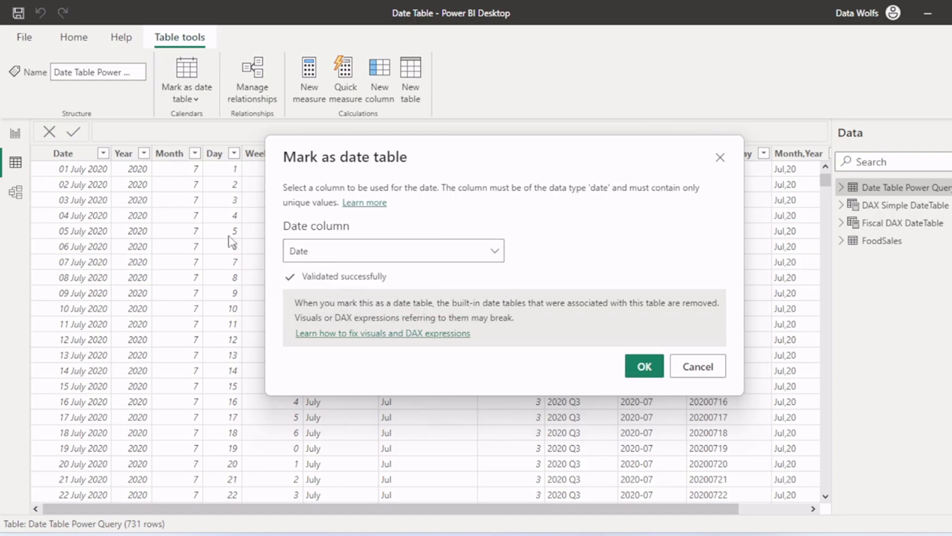
click(650, 370)
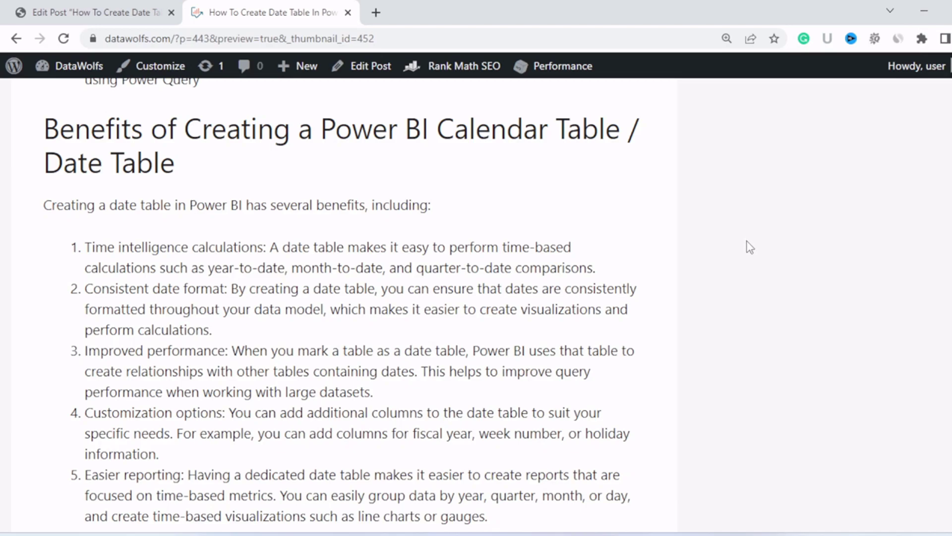
Read the blog post's list of date table benefits, highlighting each benefit's heading from time intelligence calculations to easier reporting.
scroll(750, 247, down, 2)
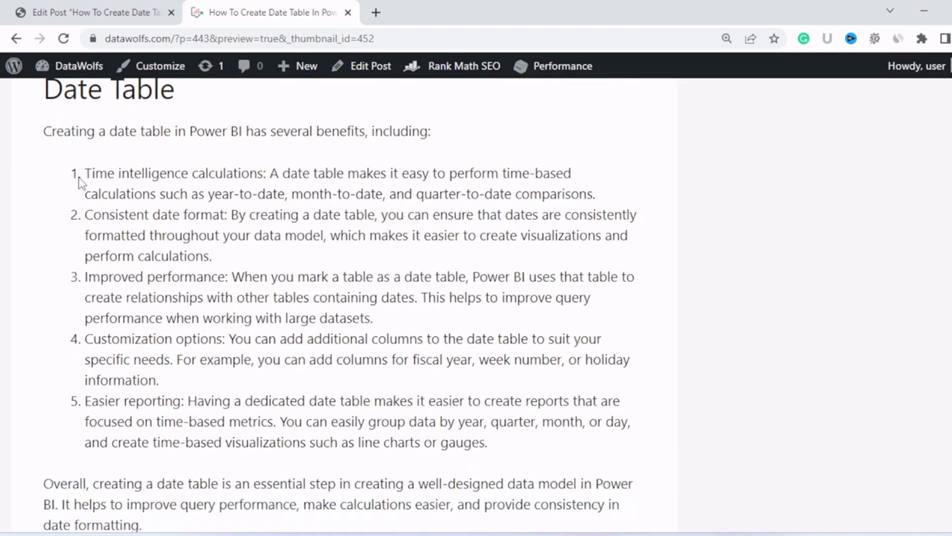
drag(85, 173, 279, 172)
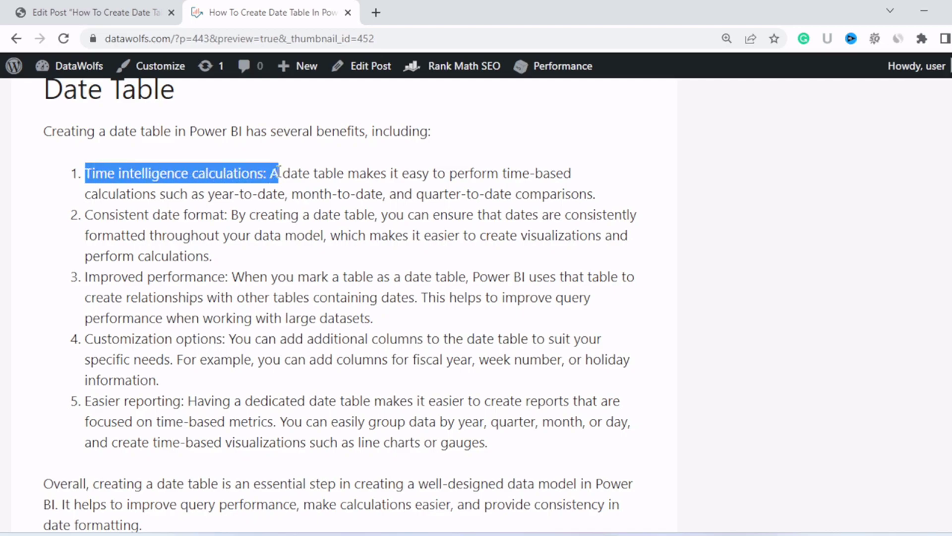
drag(85, 215, 225, 214)
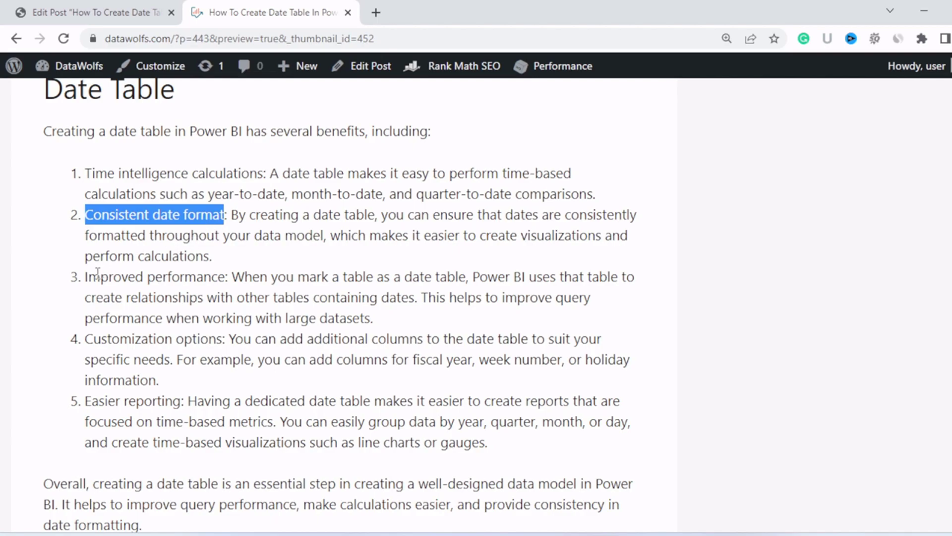
drag(86, 276, 233, 279)
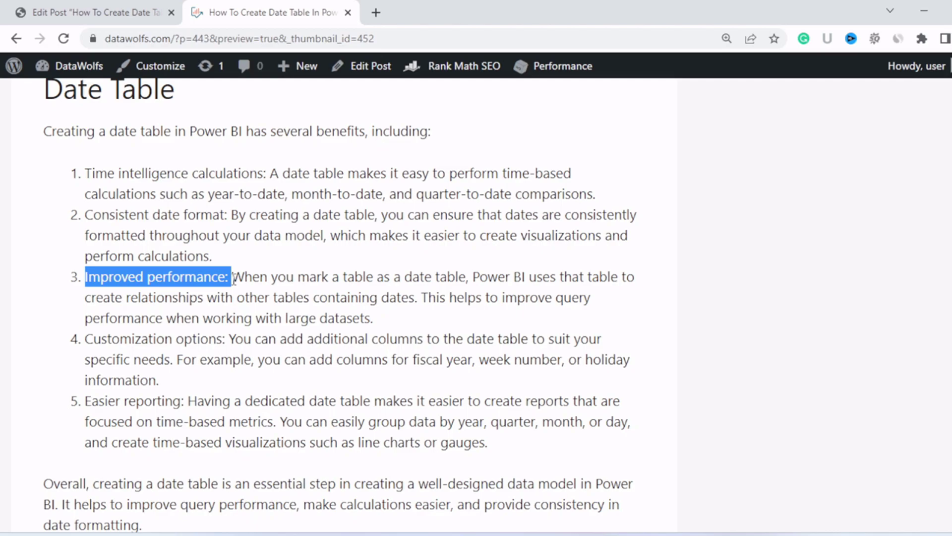
scroll(315, 287, down, 2)
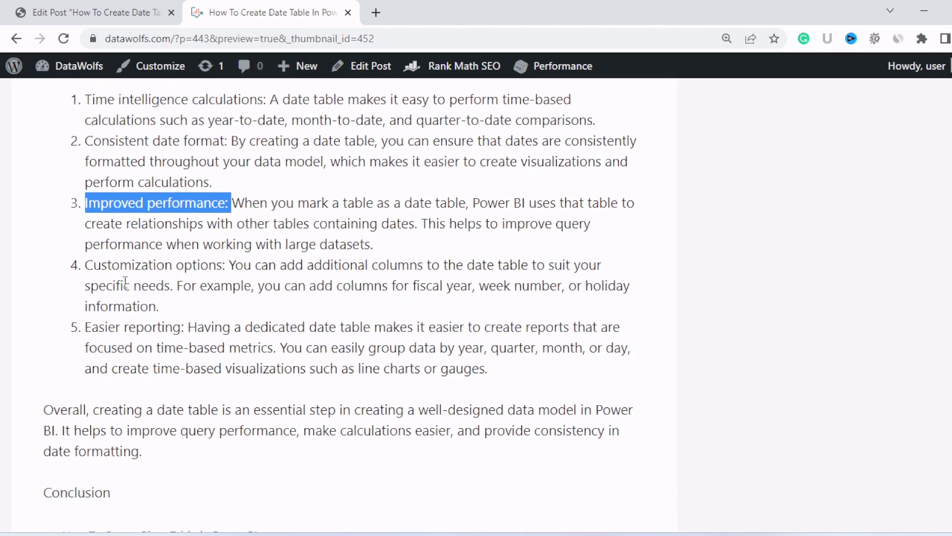
drag(91, 268, 217, 269)
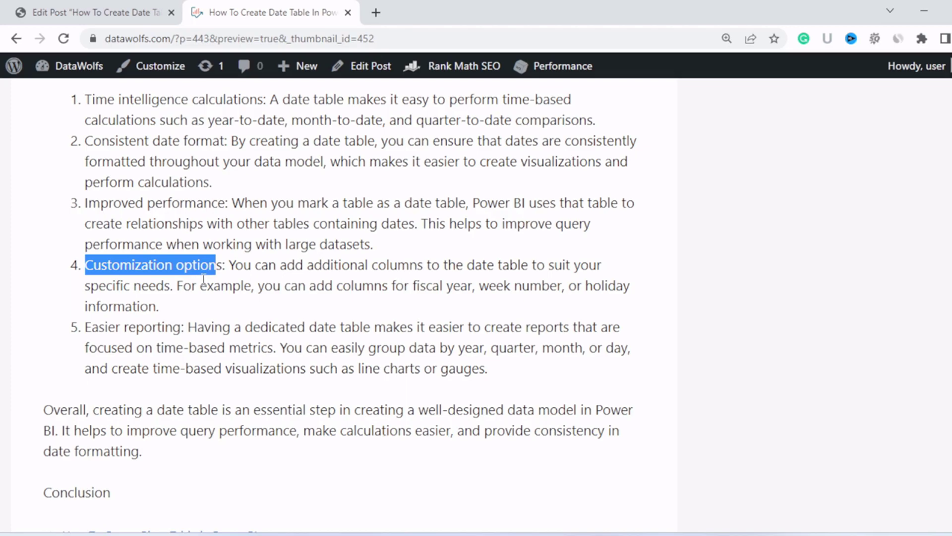
scroll(204, 280, down, 1)
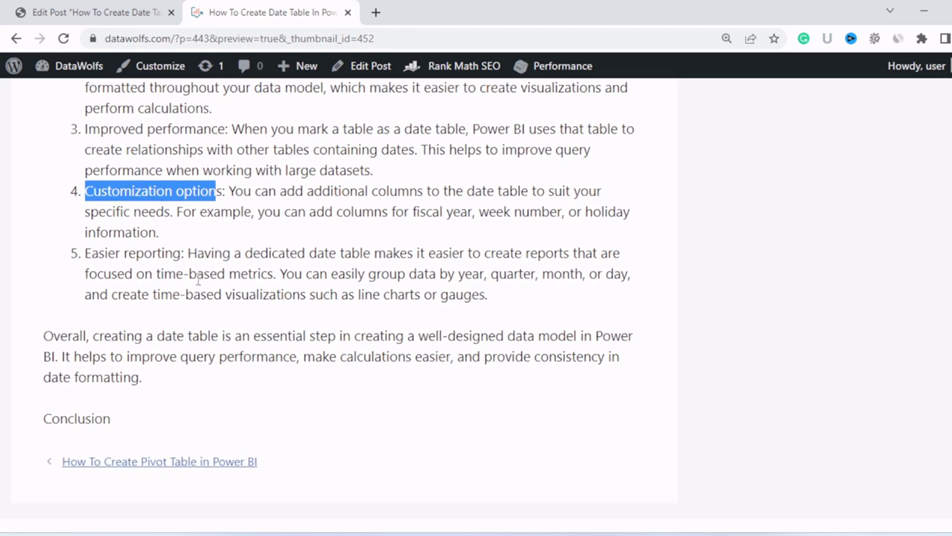
click(87, 254)
drag(88, 254, 181, 256)
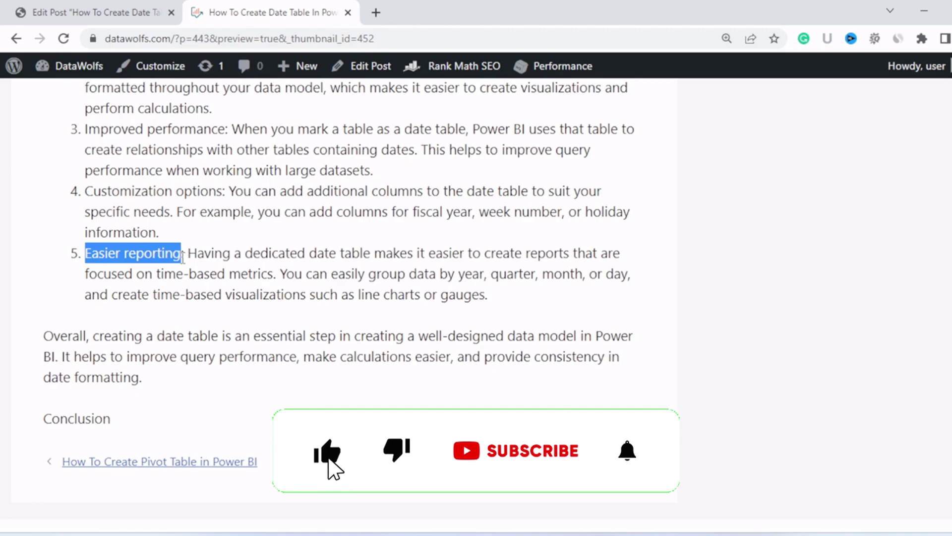
scroll(312, 321, up, 3)
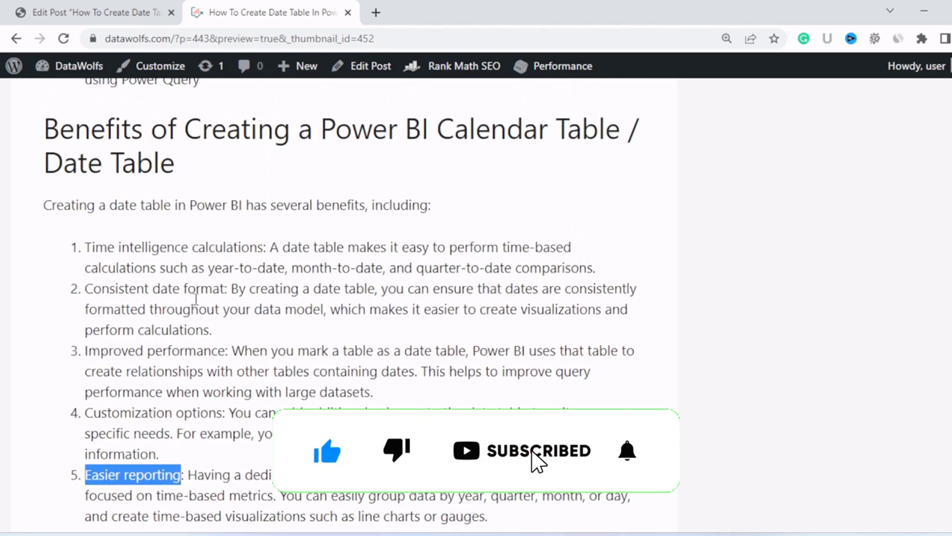
scroll(268, 358, down, 4)
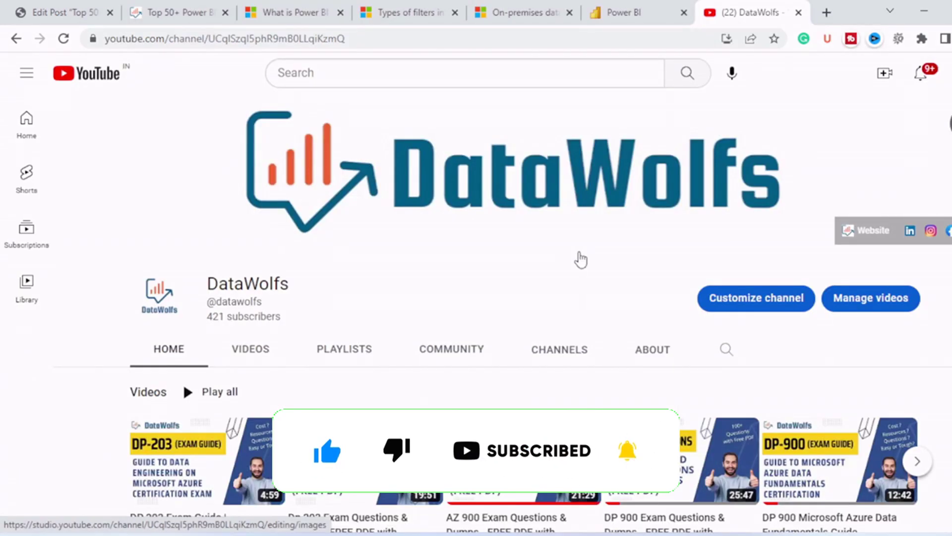